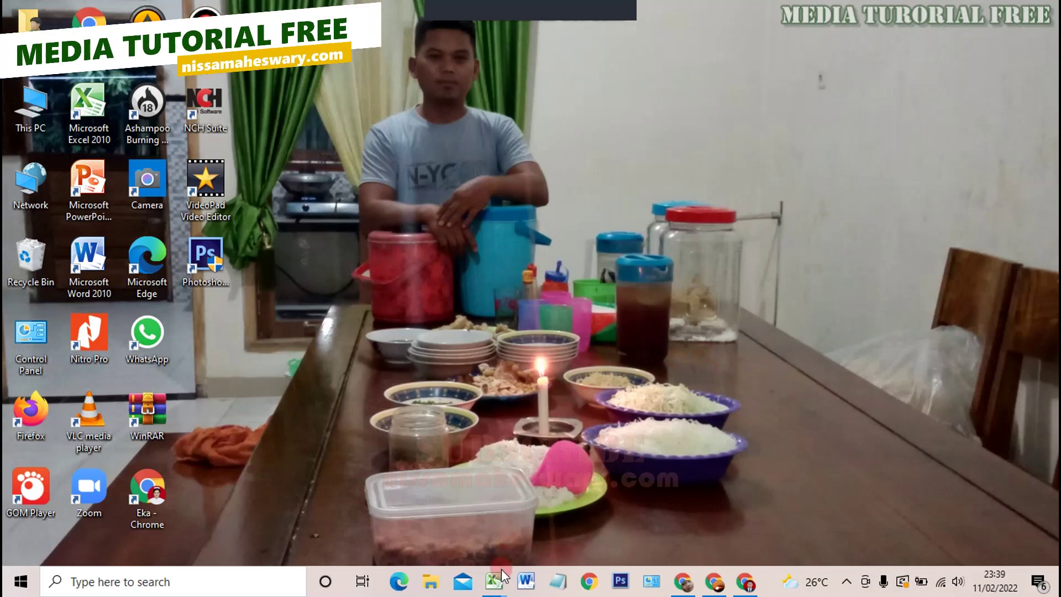
Restore the Excel window showing the 'Contoh Data Pegawai' employee sheet.
left_click(436, 499)
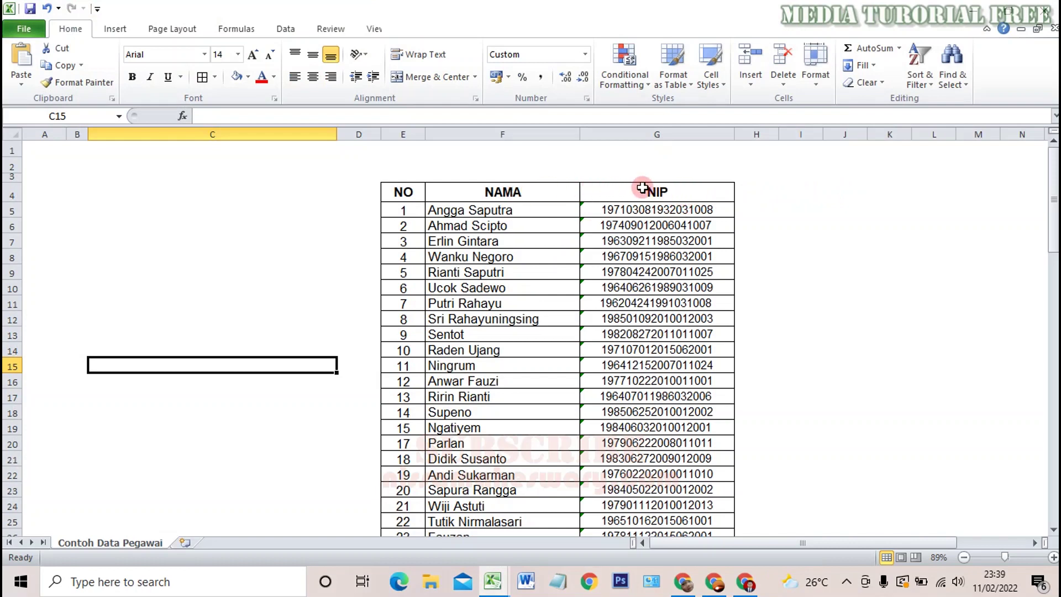
Change the F4 heading from NAMA to NAMA PEGAWAI, then select cell C4.
double_click(539, 193)
type("p")
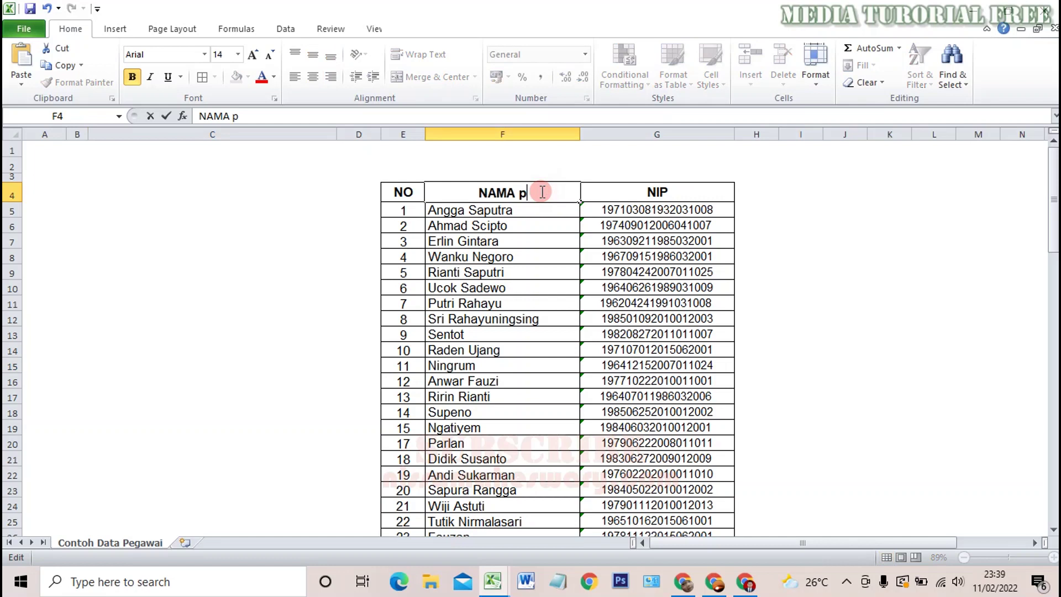
key("BackSpace")
type("PEG")
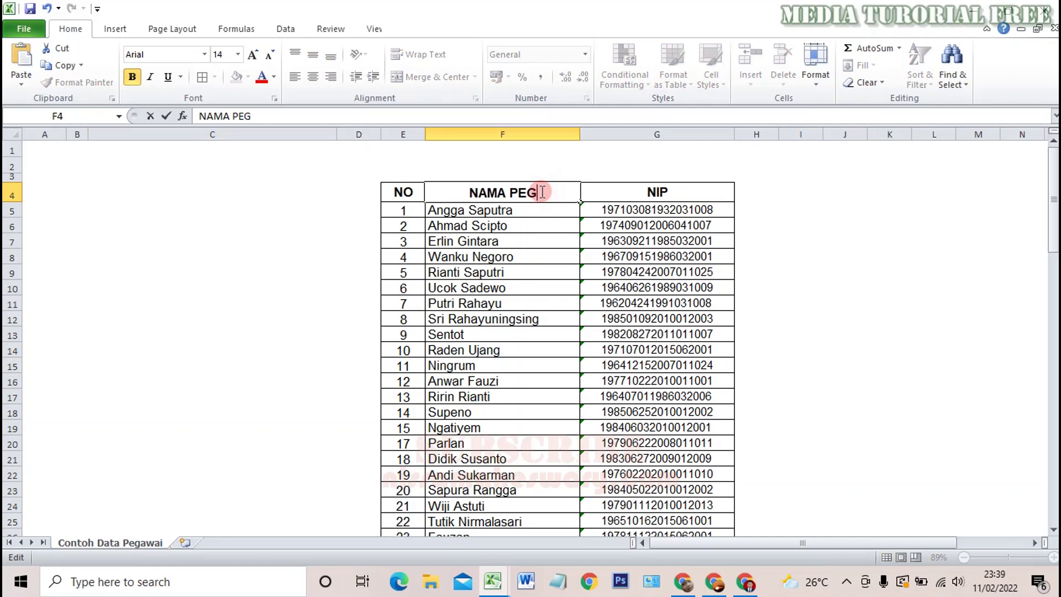
type("AWAI")
key("Return")
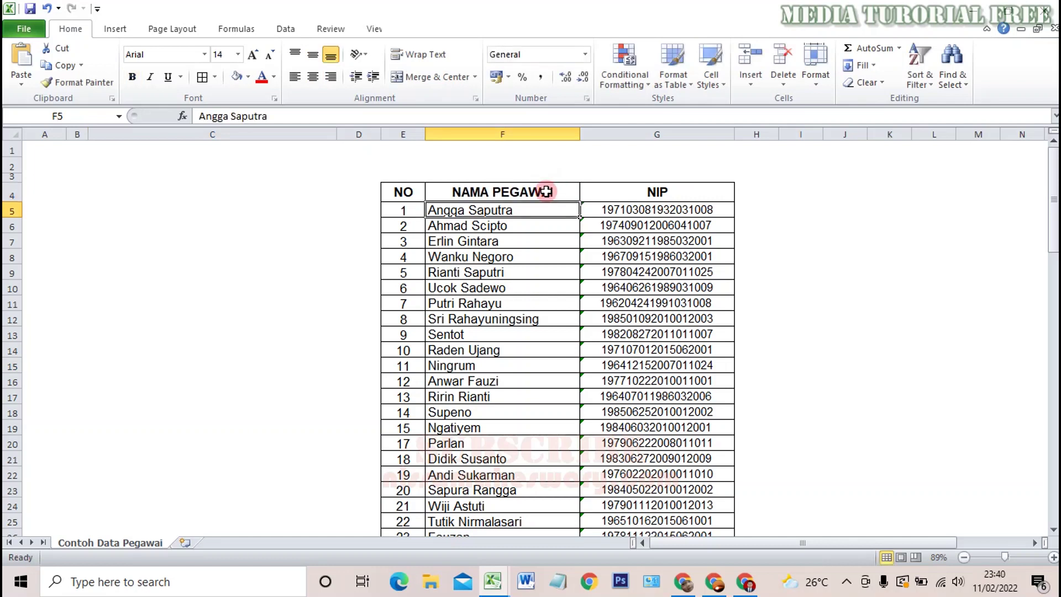
left_click(548, 191)
left_click(675, 191)
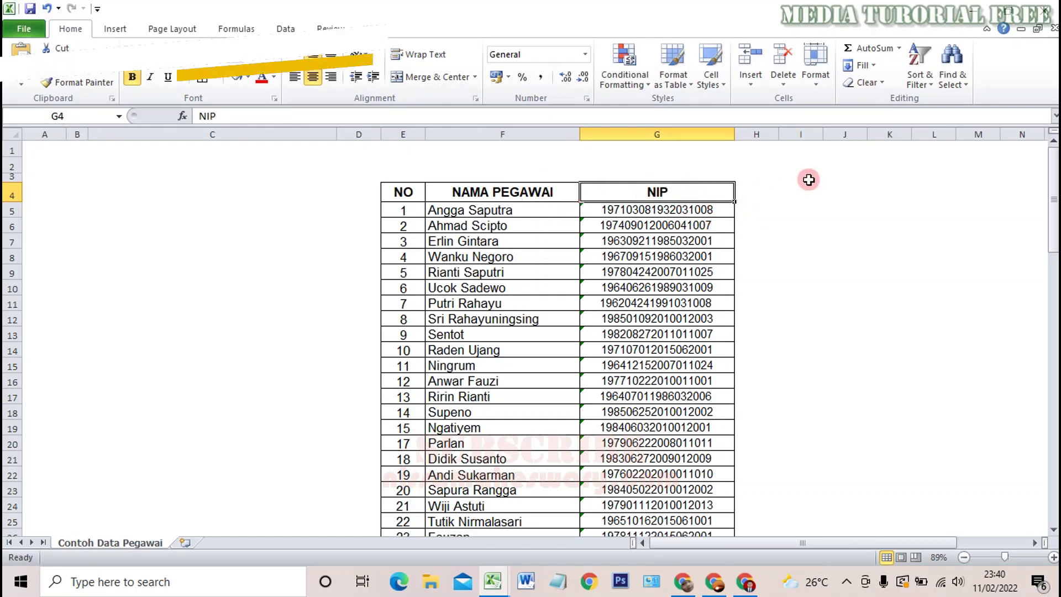
left_click(794, 208)
left_click(185, 189)
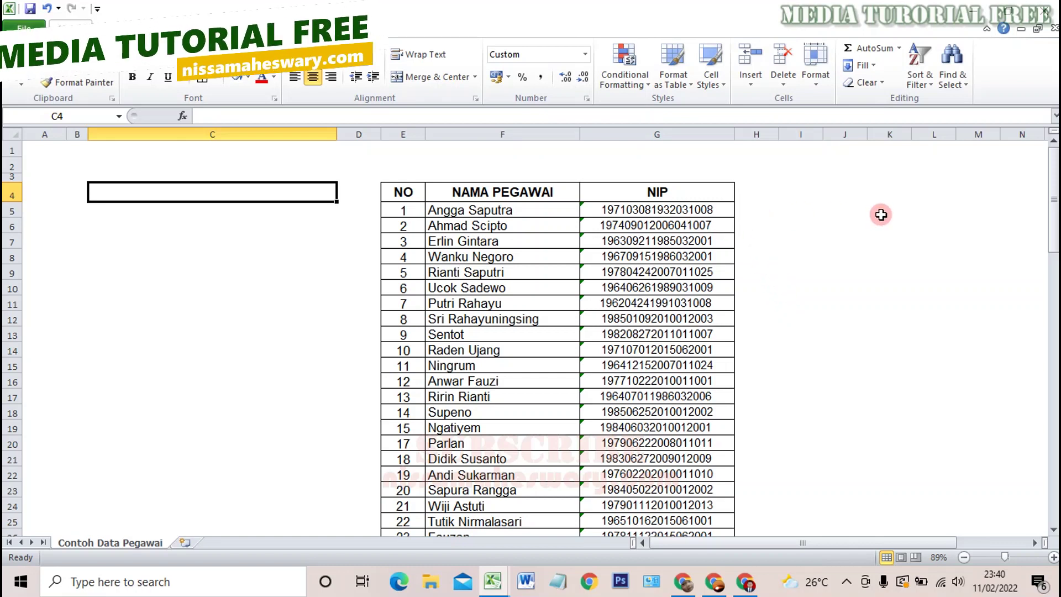
left_click(77, 191)
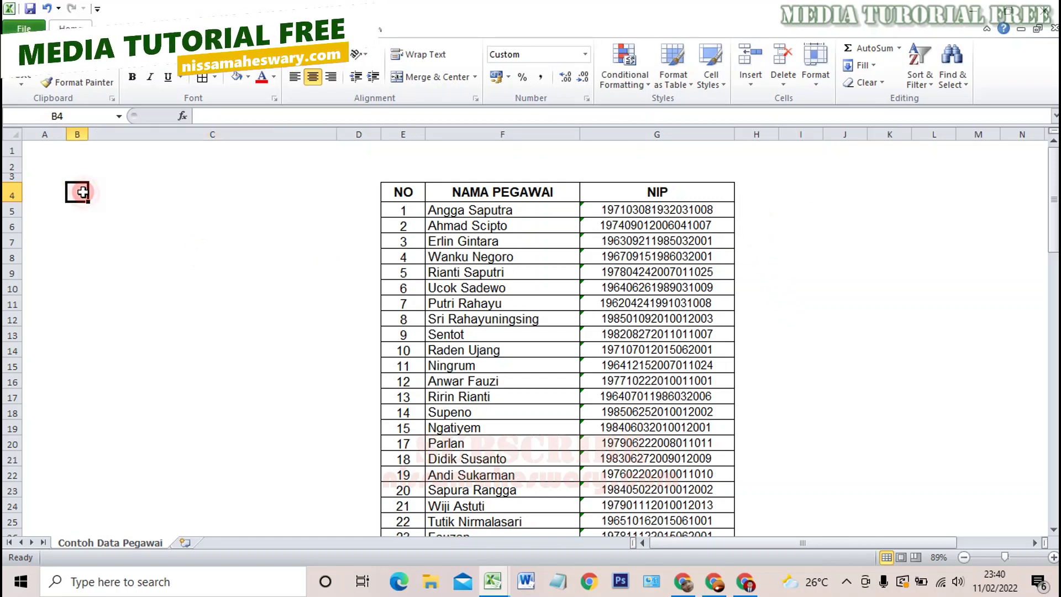
Enter the headings NO in B4 and NAMA PEGAWAI / NIP in C4.
type("NO")
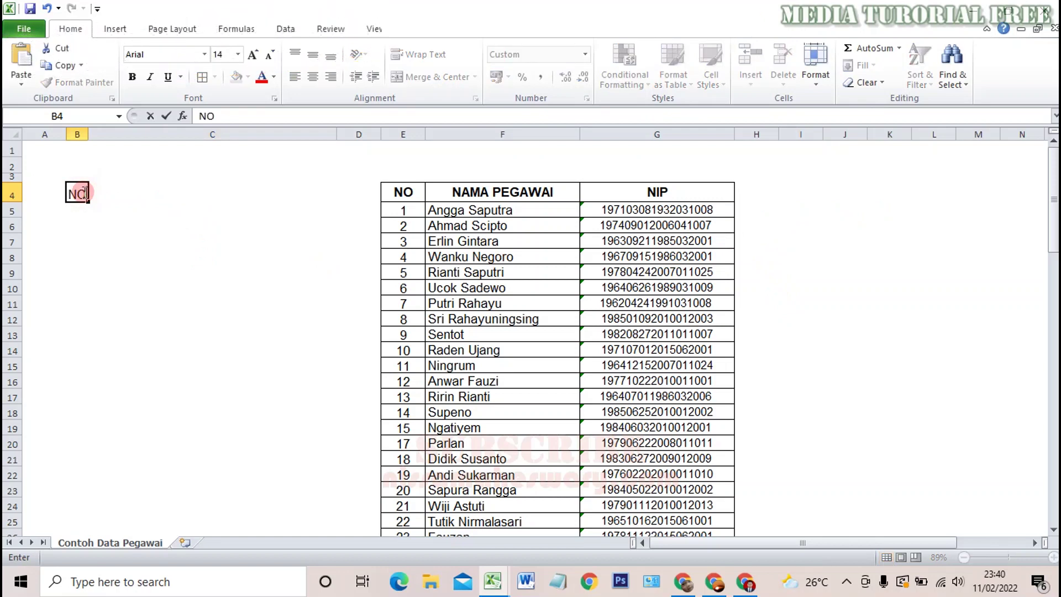
key("Tab")
type("NAMA PEGAWAI ")
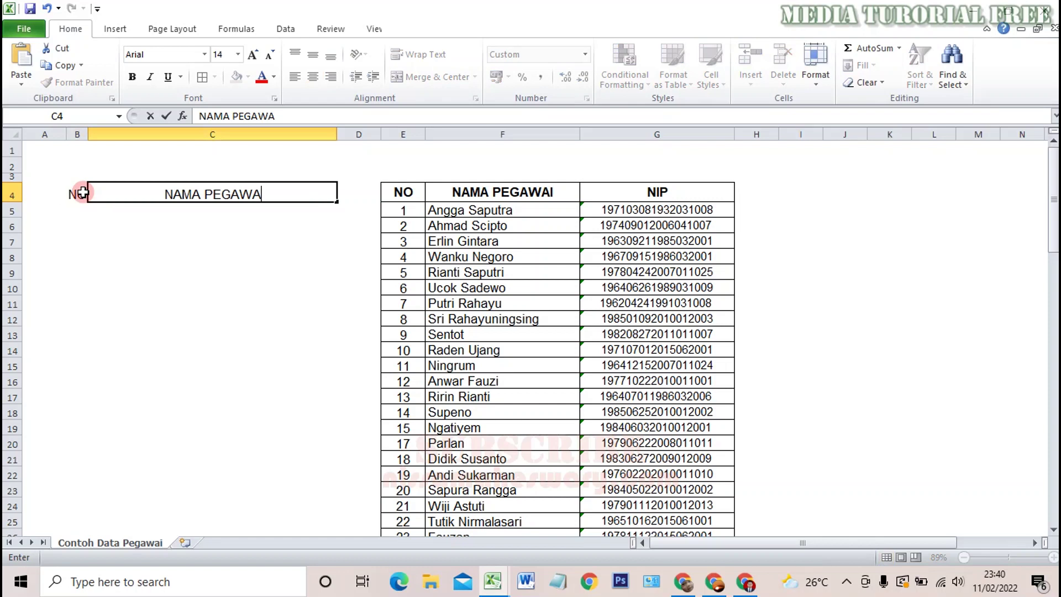
type("/ ")
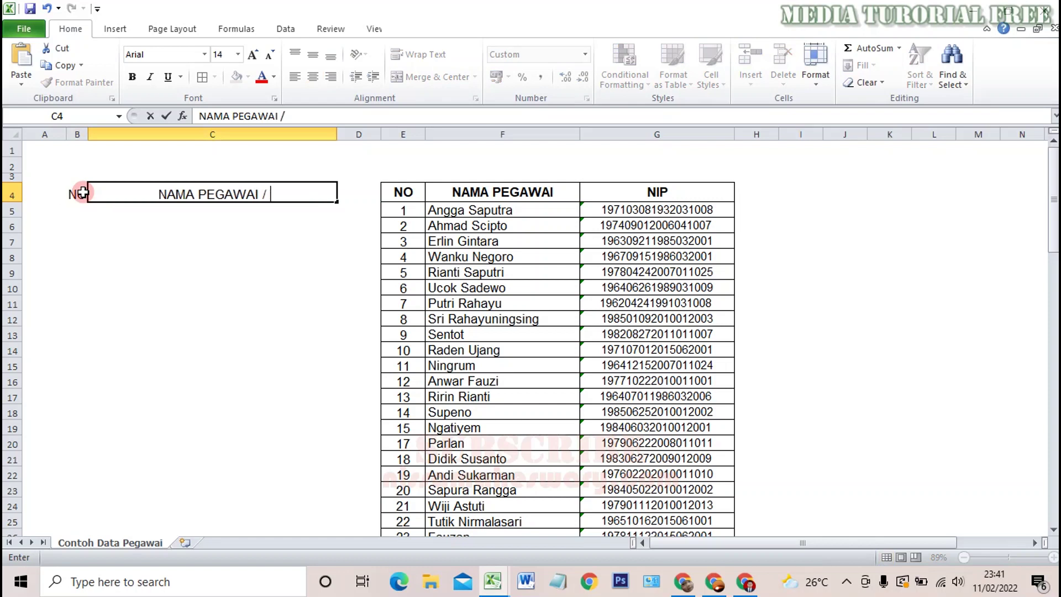
type("NIP")
key("Return")
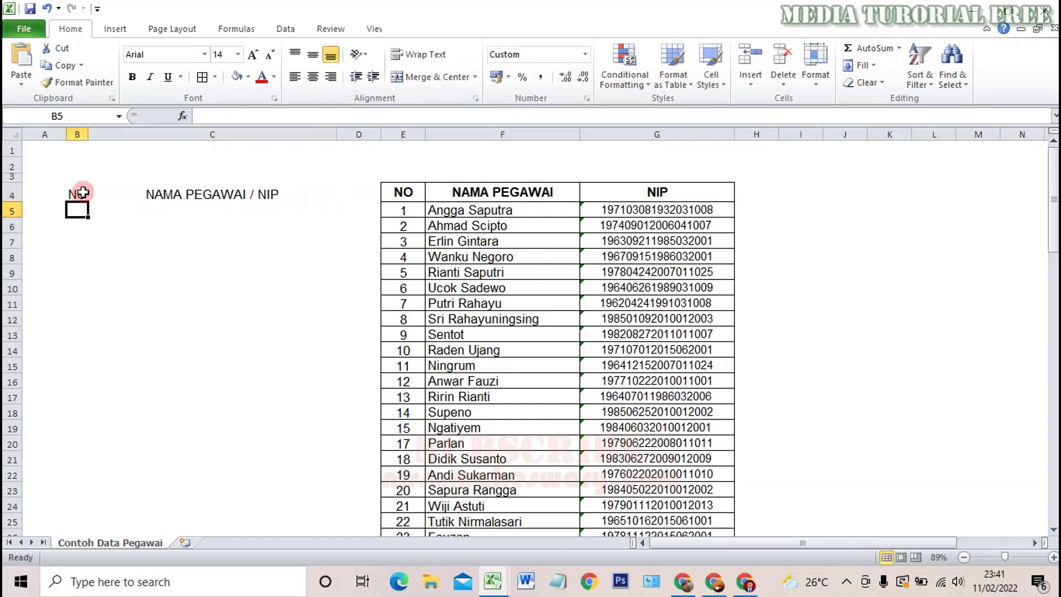
Make headings B4:C4 bold and vertically centred, then select cell C5.
left_click_drag(76, 190, 171, 193)
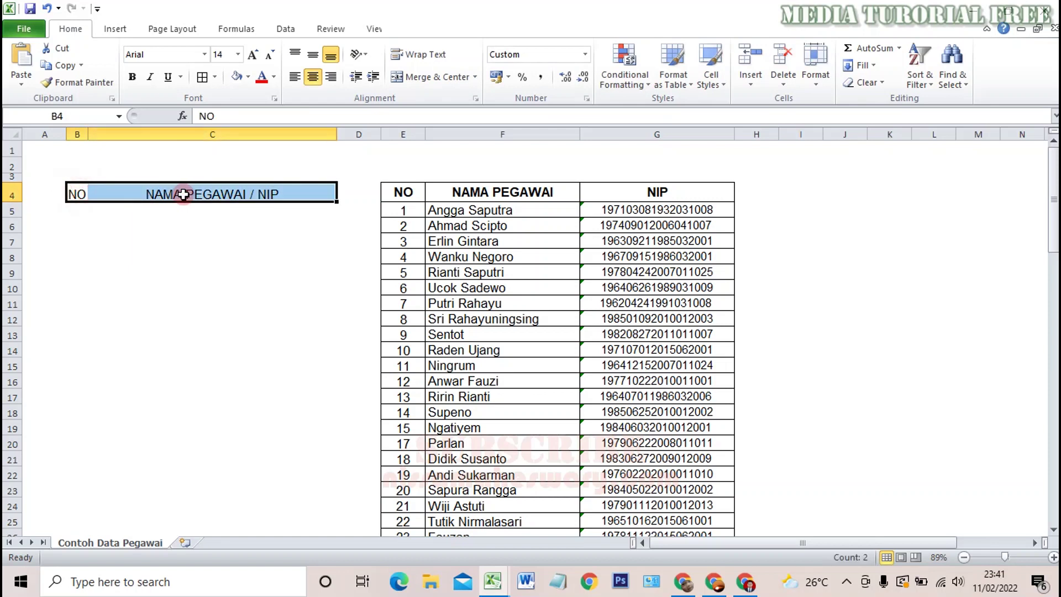
key("ctrl+b")
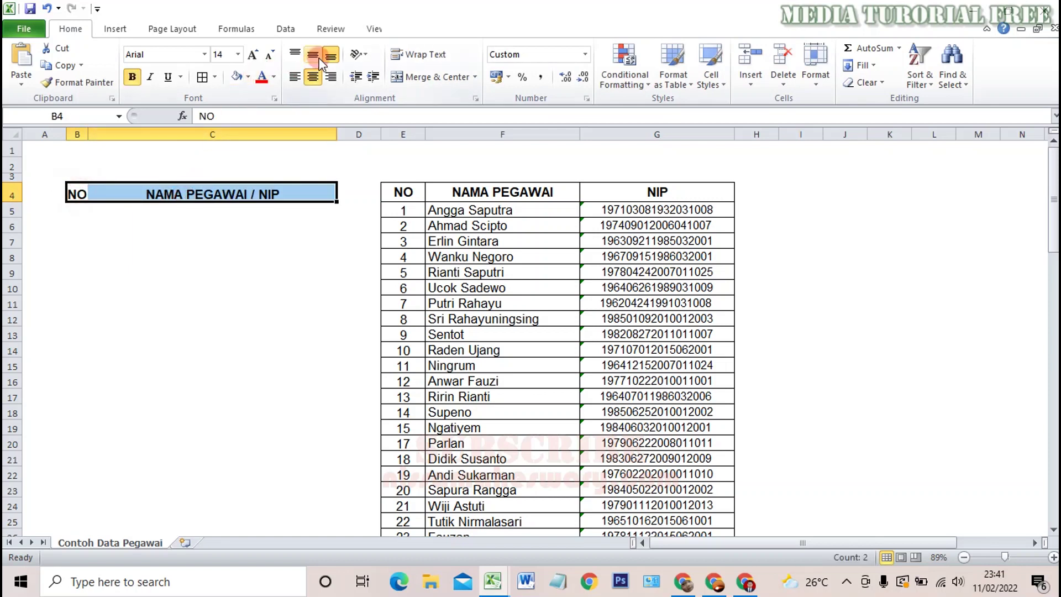
left_click(313, 54)
left_click(266, 241)
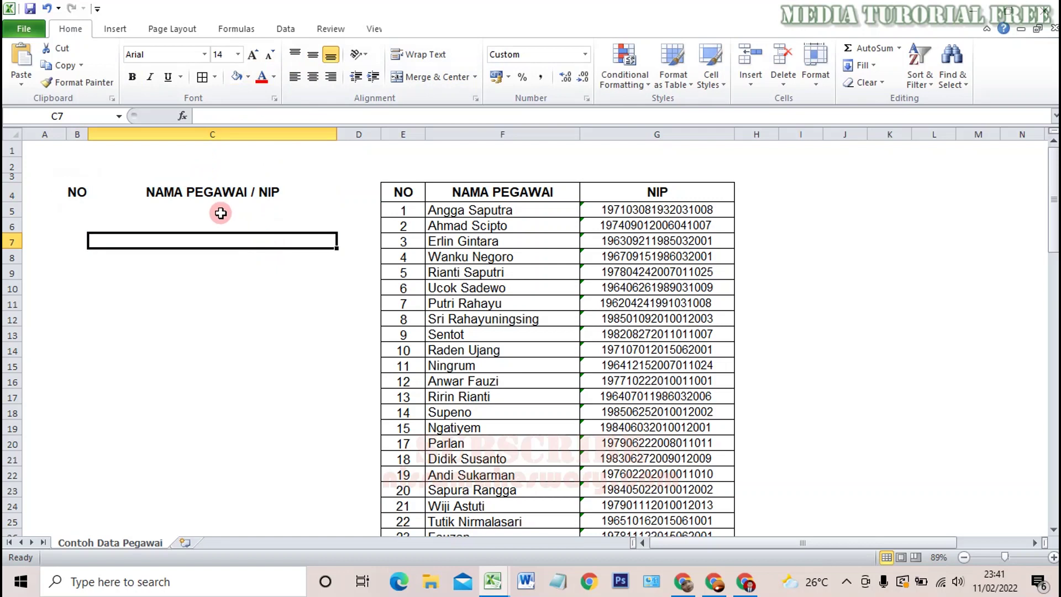
left_click(190, 191)
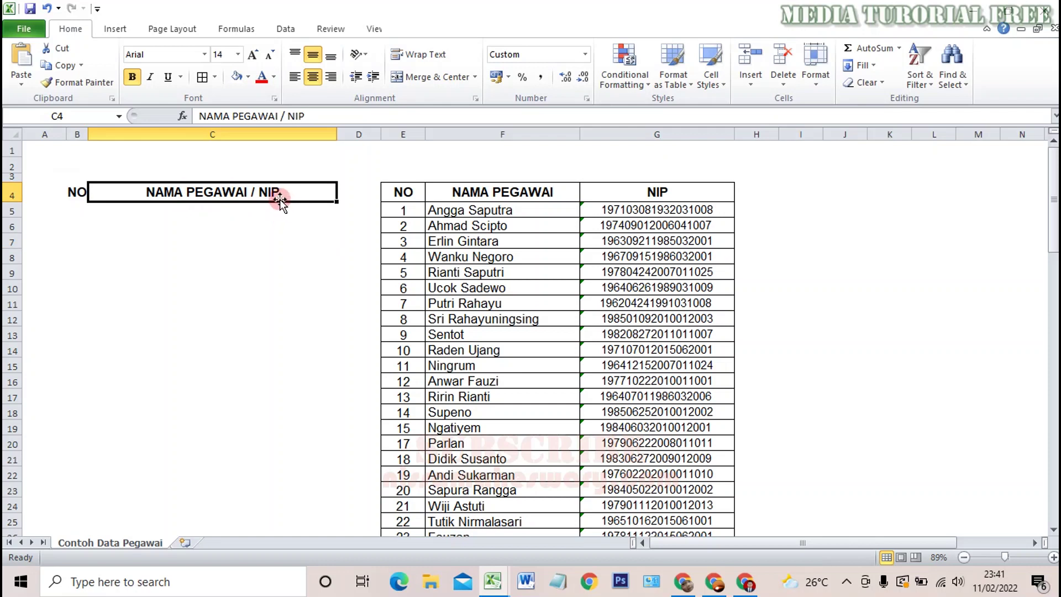
left_click(77, 208)
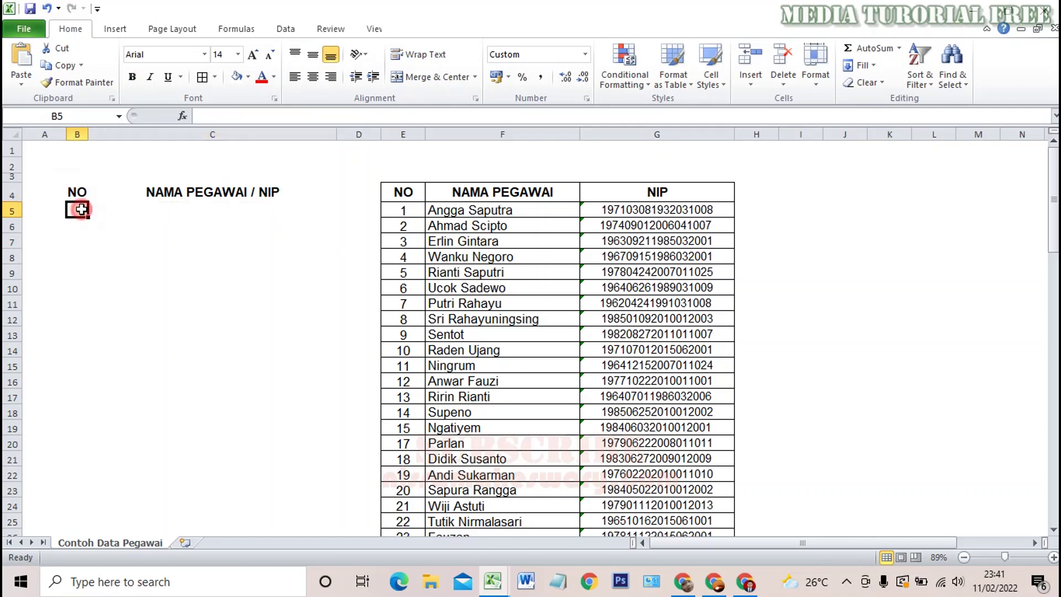
left_click(155, 207)
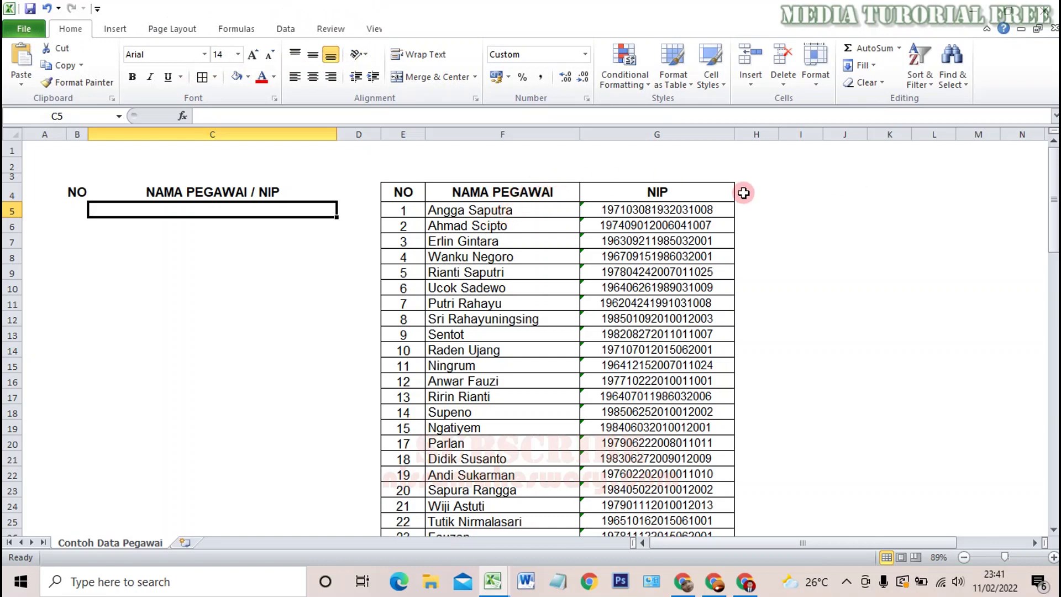
Copy the first employee's name from F5 into cell C5.
double_click(521, 210)
left_click_drag(521, 210, 430, 210)
key("ctrl+c")
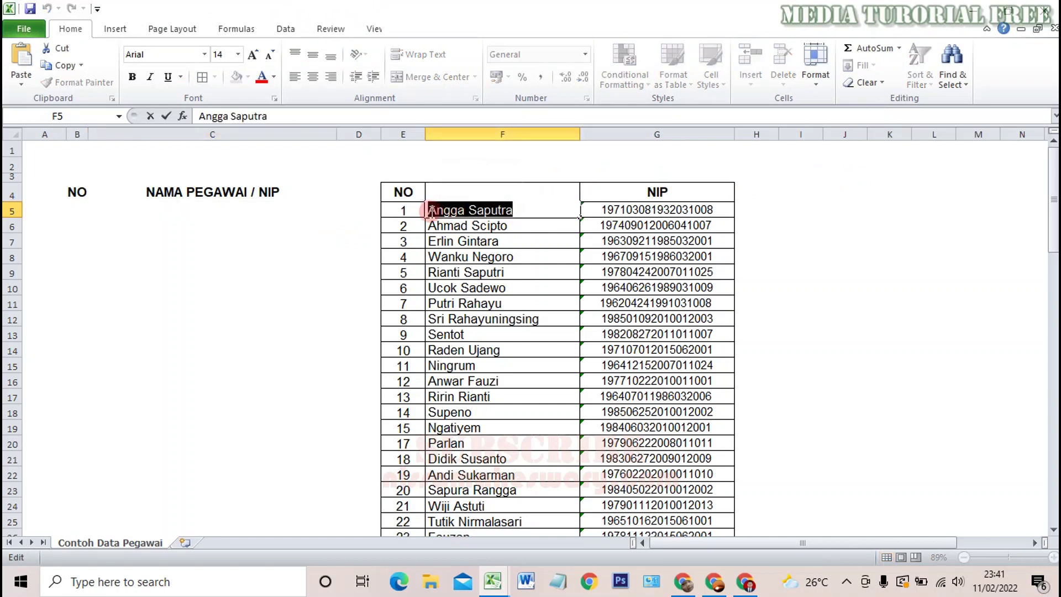
left_click(184, 209)
key("ctrl+v")
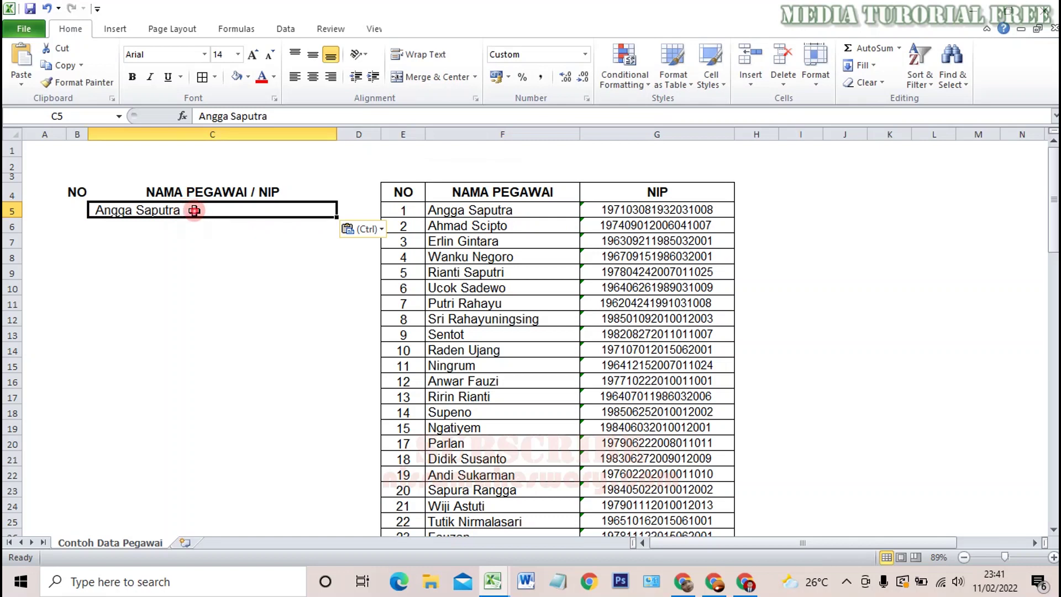
double_click(195, 210)
type("/")
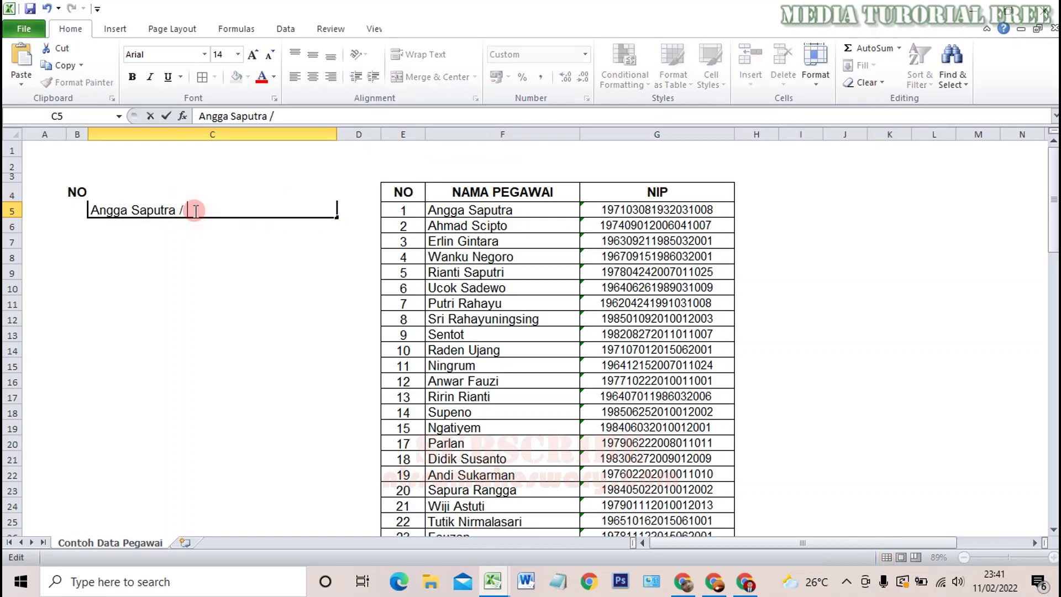
Append the first employee's NIP from G5 after the slash in C5.
left_click(605, 210)
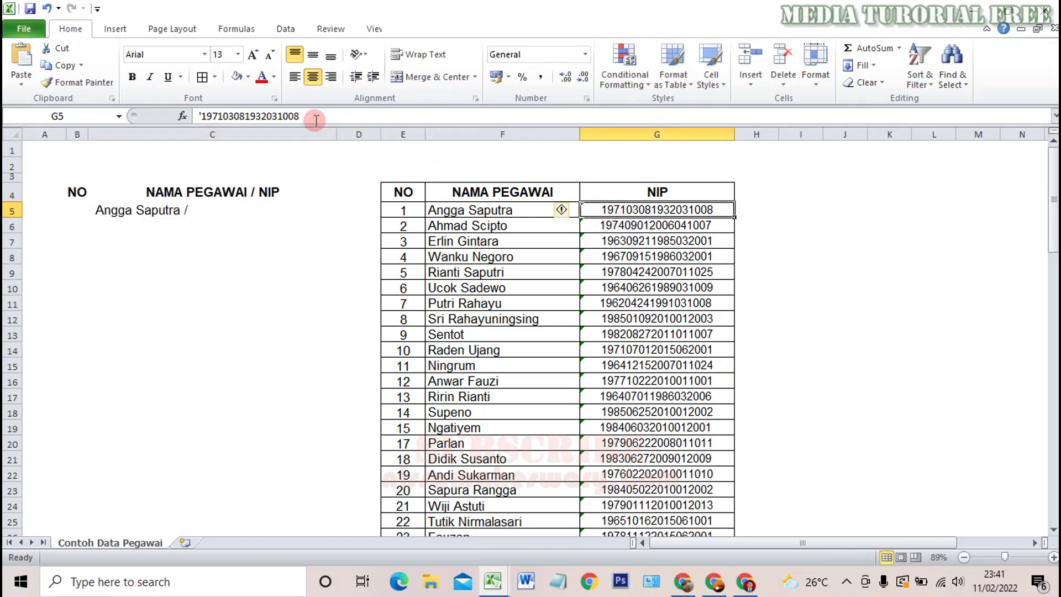
left_click_drag(316, 117, 195, 116)
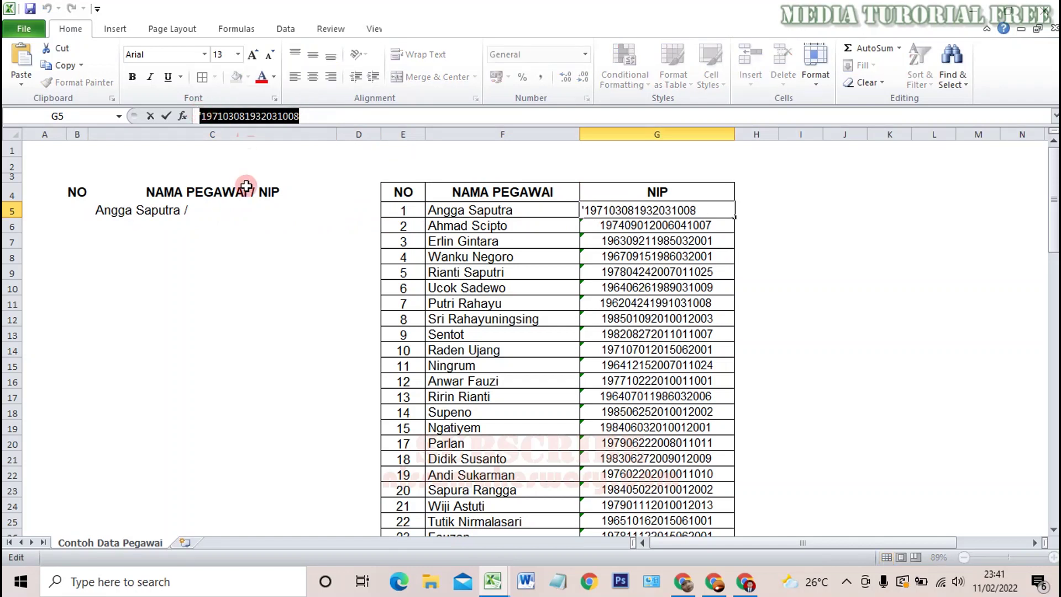
double_click(204, 210)
key("ctrl+v")
key("Return")
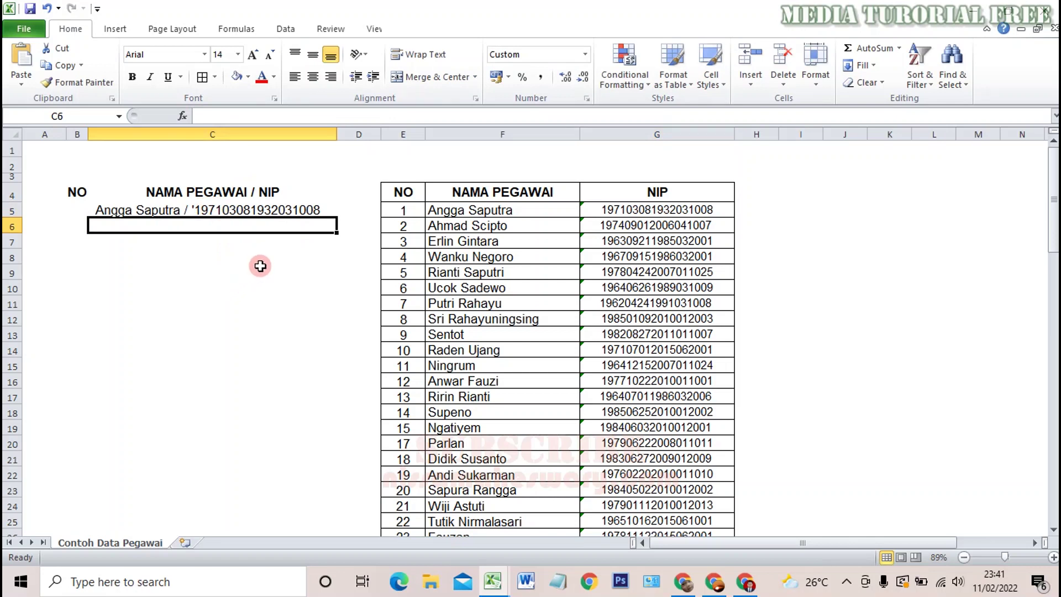
left_click_drag(497, 226, 498, 427)
key("ctrl+c")
left_click(115, 227)
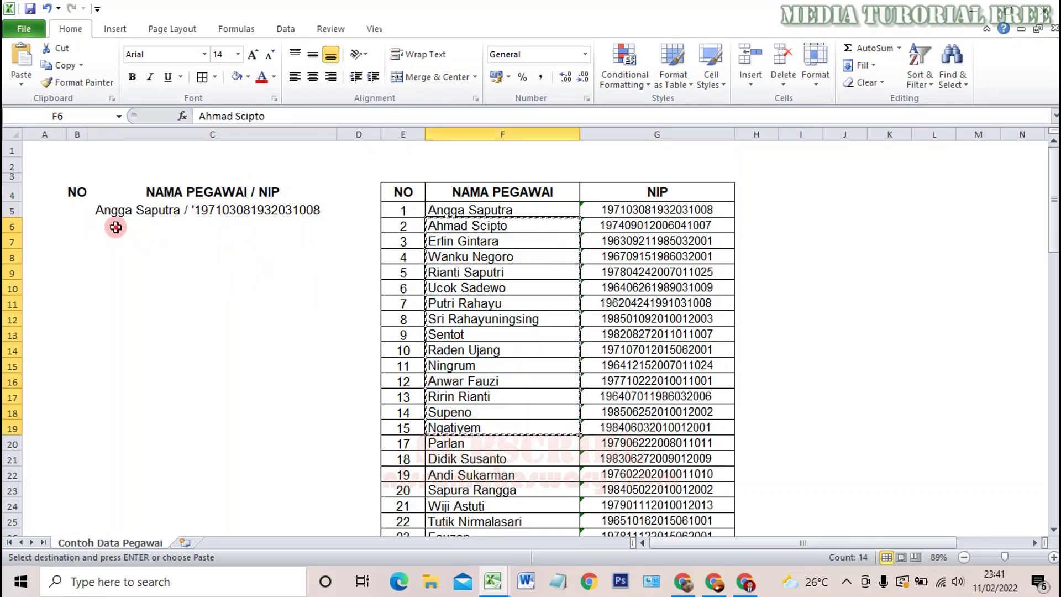
key("ctrl+v")
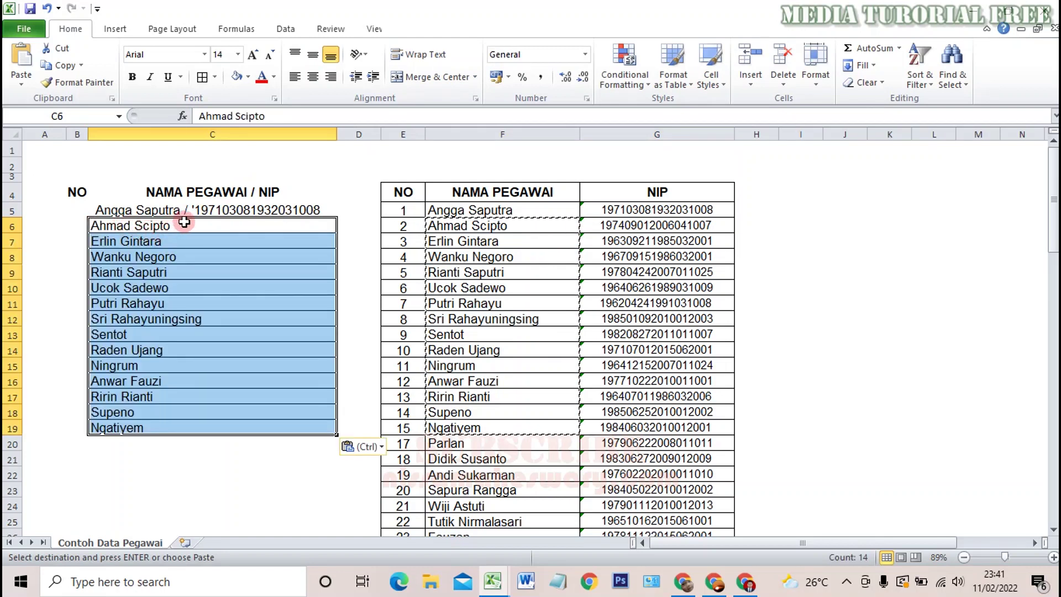
left_click(184, 223)
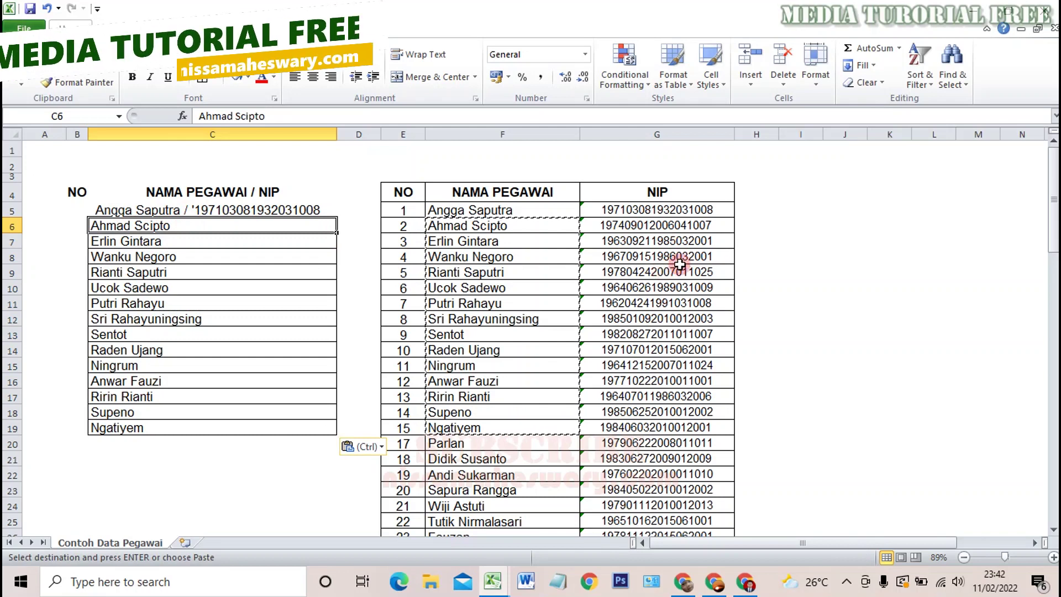
key("Escape")
key("ctrl+shift+Down")
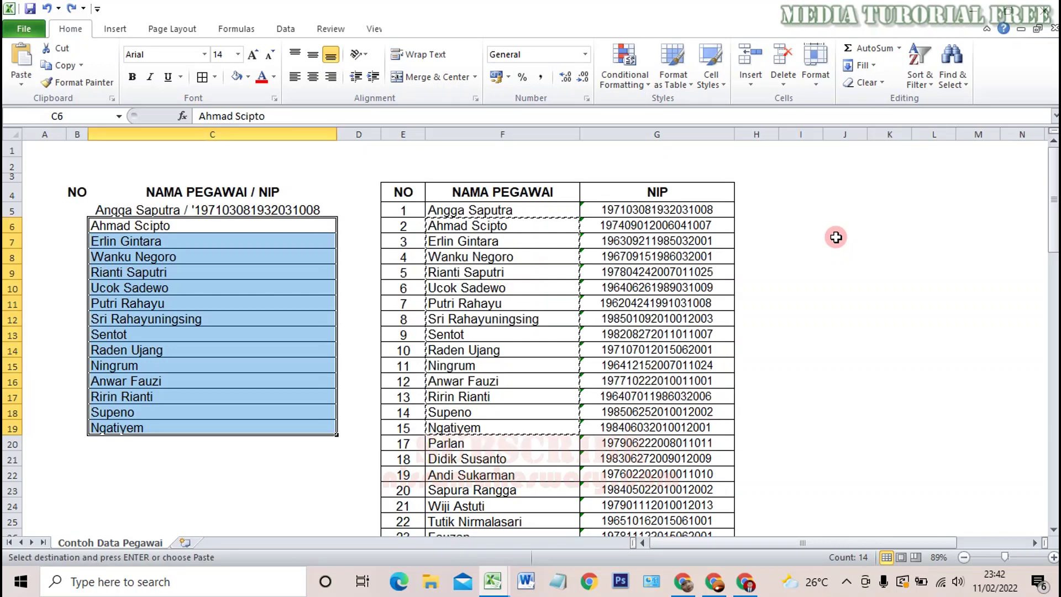
key("ctrl+z")
right_click(837, 237)
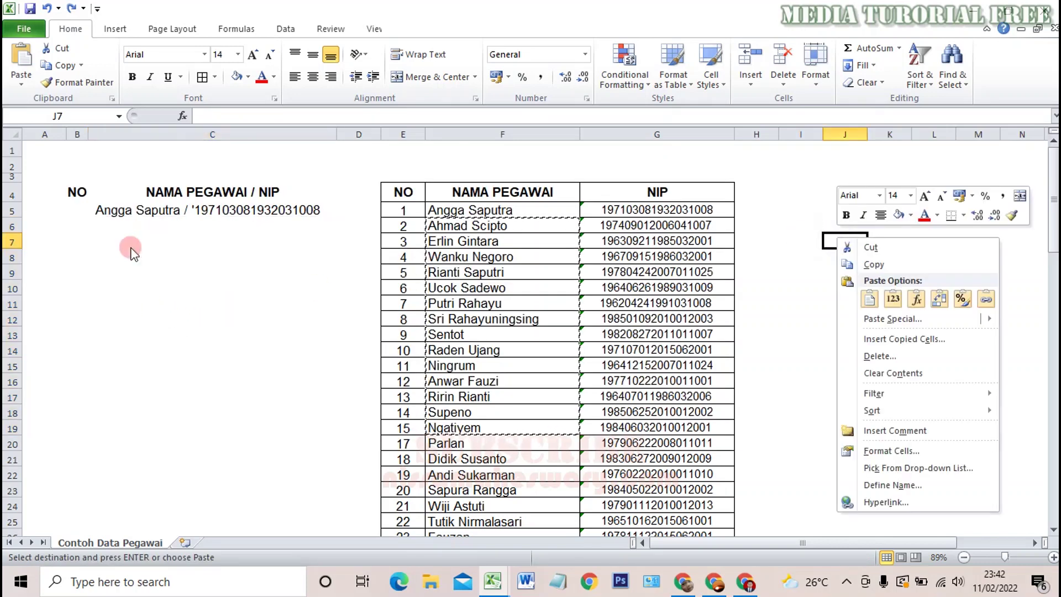
key("Escape")
left_click(139, 227)
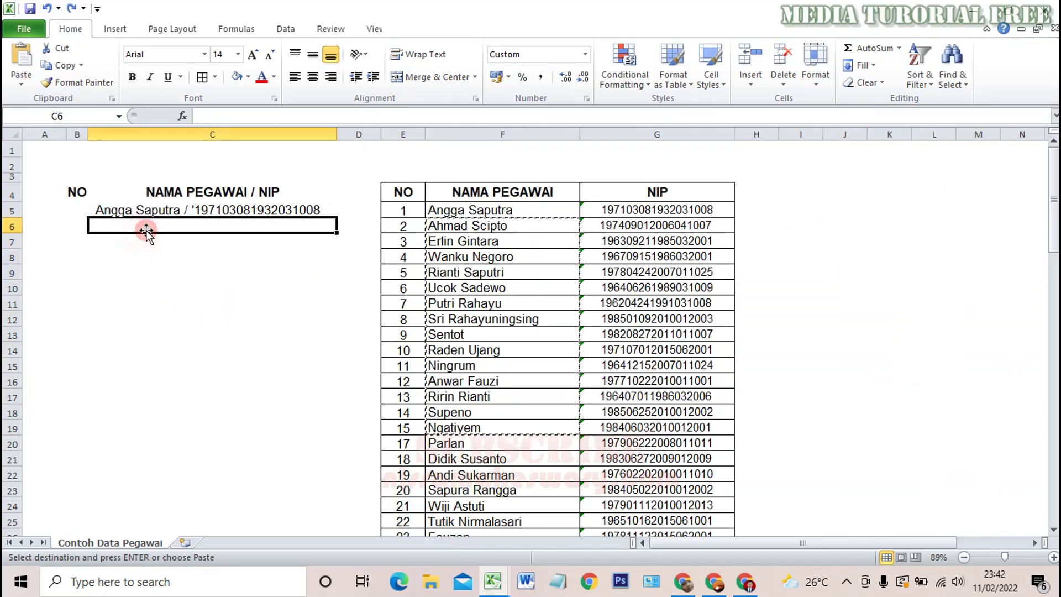
left_click(125, 209)
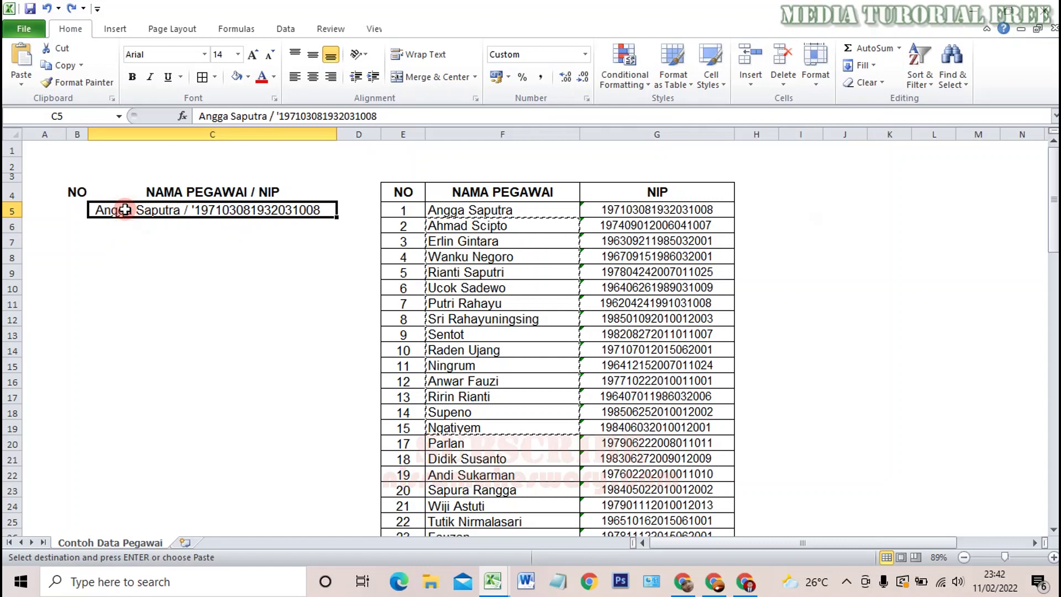
double_click(133, 236)
left_click(142, 209)
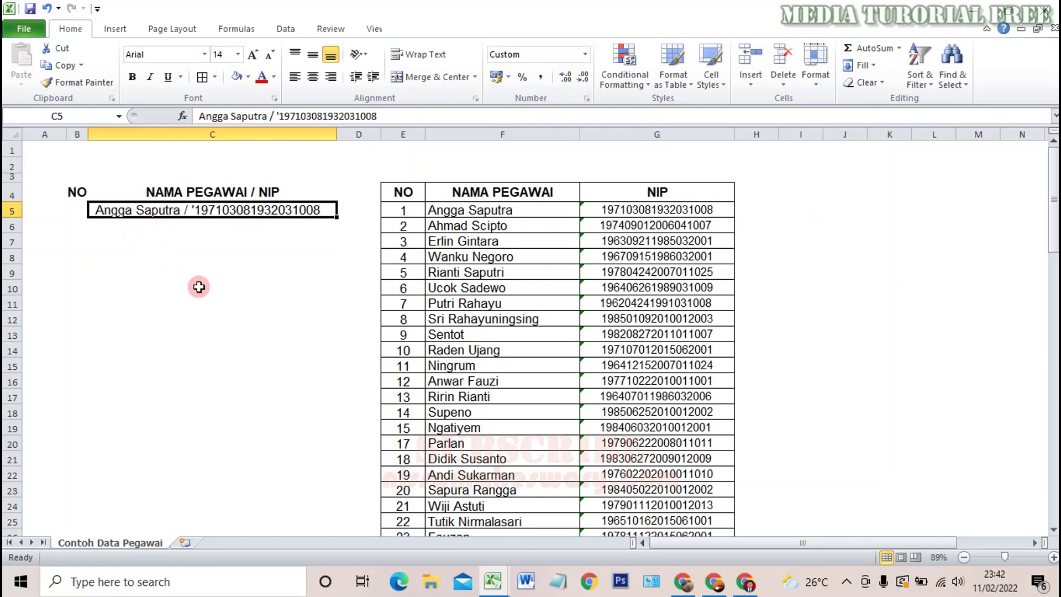
Clear C5's manual text and begin a new formula with =.
key("Delete")
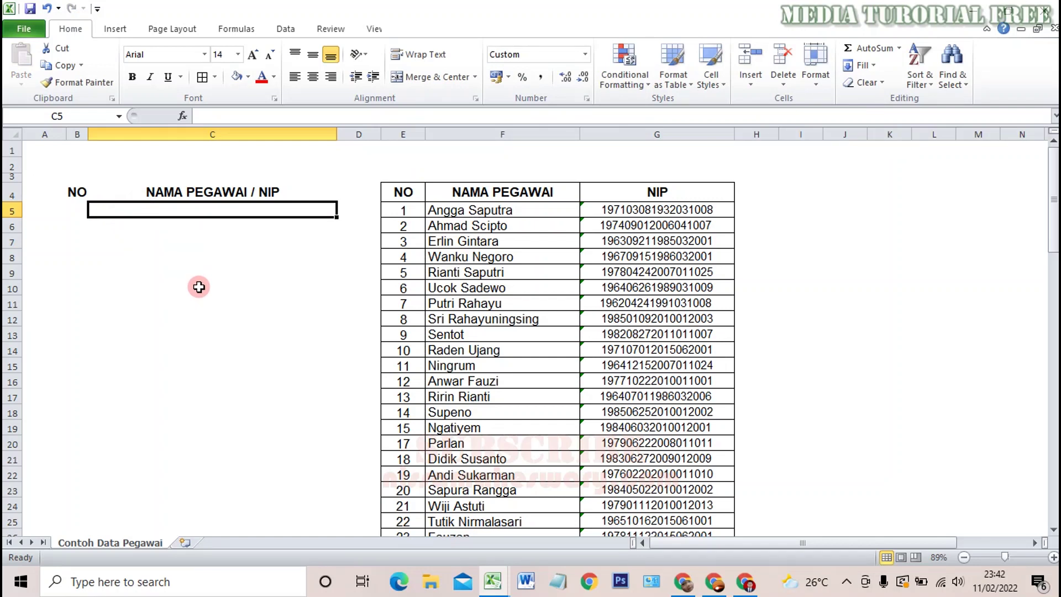
type("=")
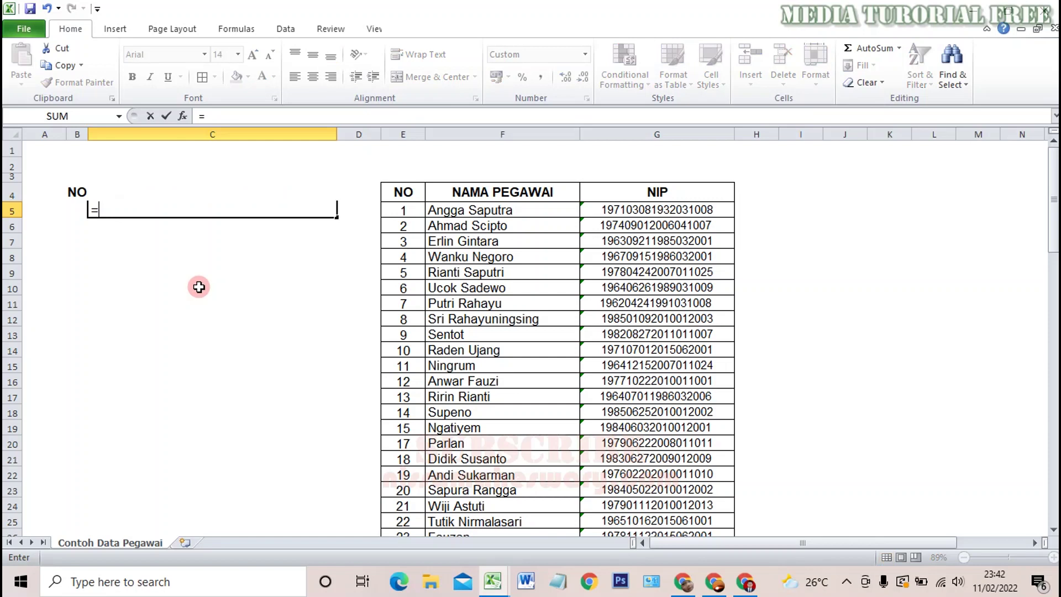
key("BackSpace")
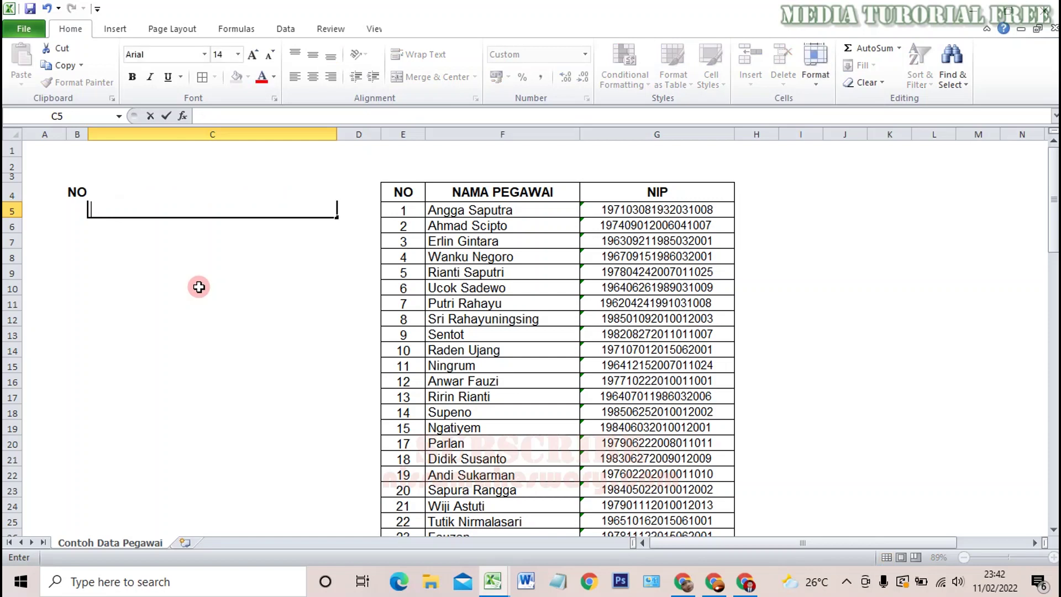
left_click(199, 287)
double_click(488, 225)
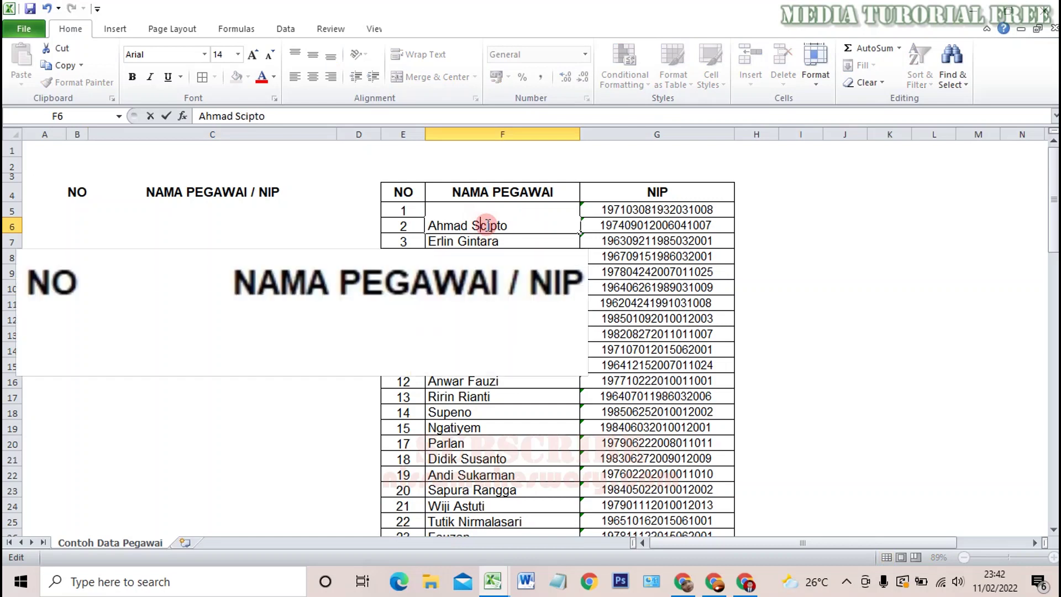
type("u")
key("Return")
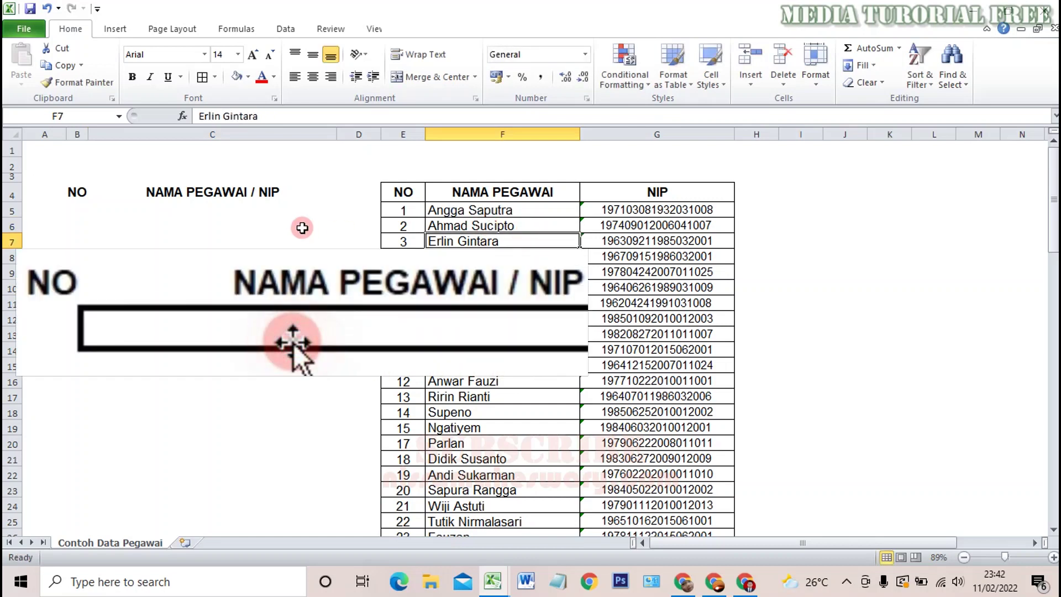
Enter the formula =F5&" / "&G5 in C5 joining name and NIP.
left_click(169, 215)
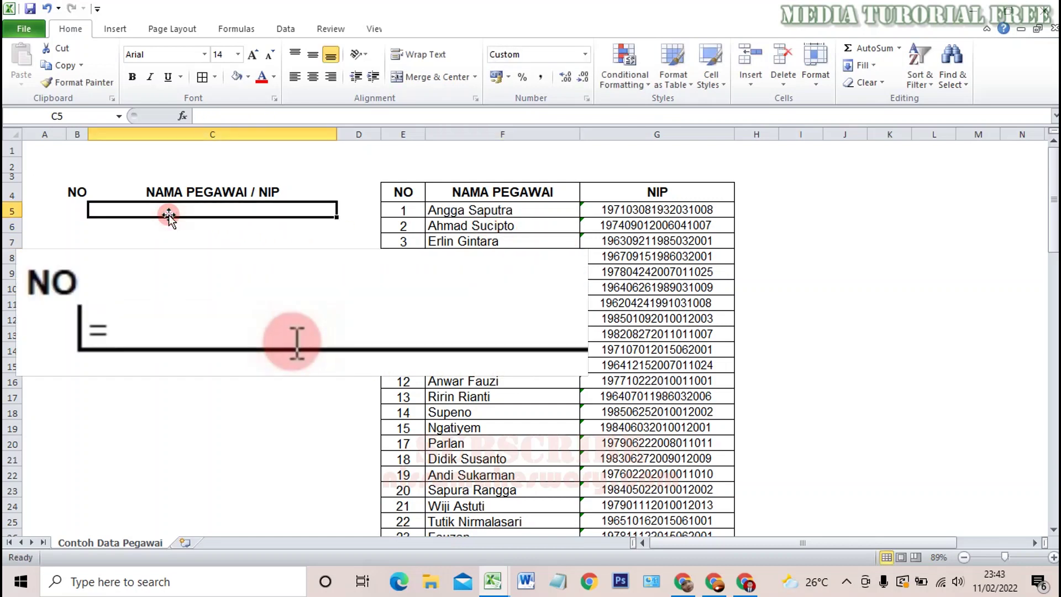
type("=")
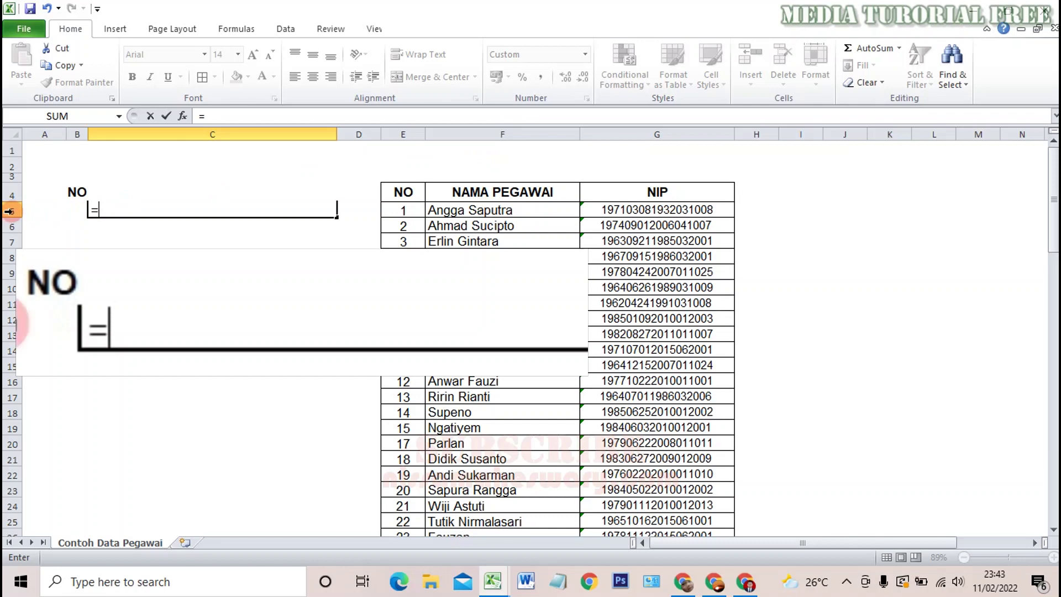
left_click(506, 210)
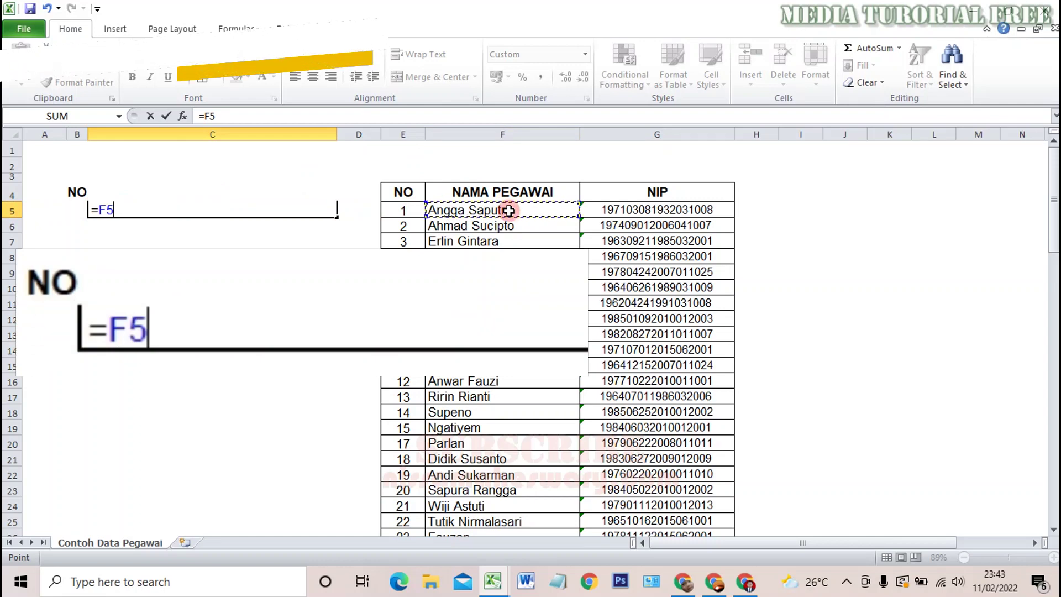
type("&")
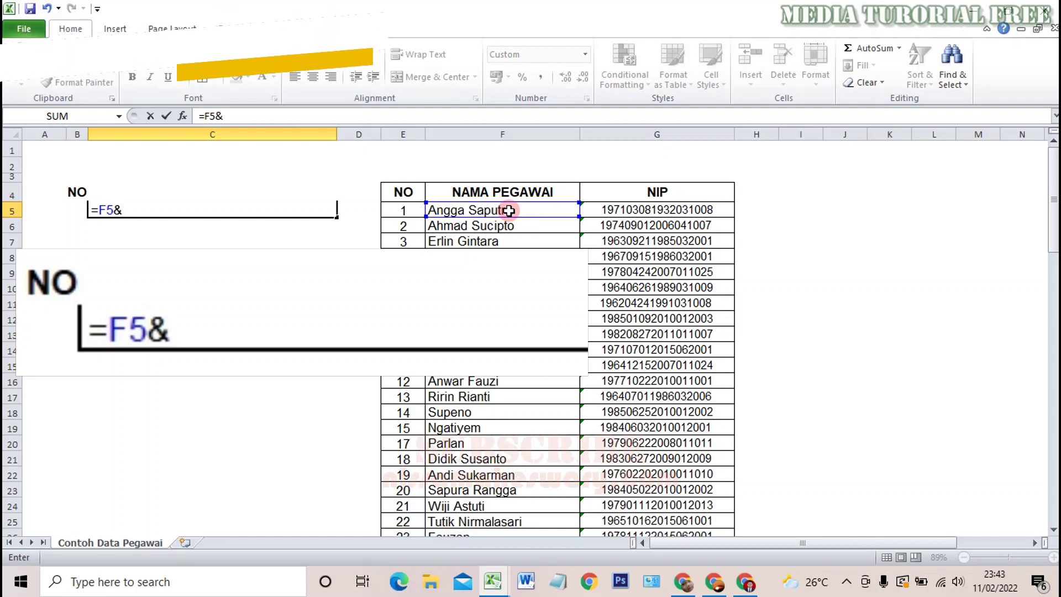
type("\"")
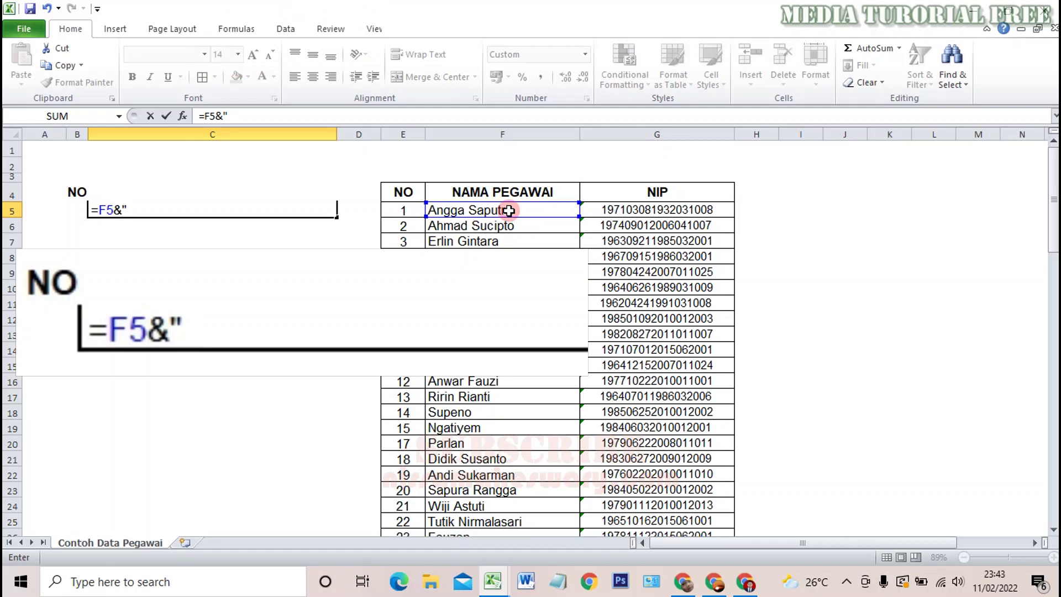
type(" /")
type("/ ")
type("\"")
type("&")
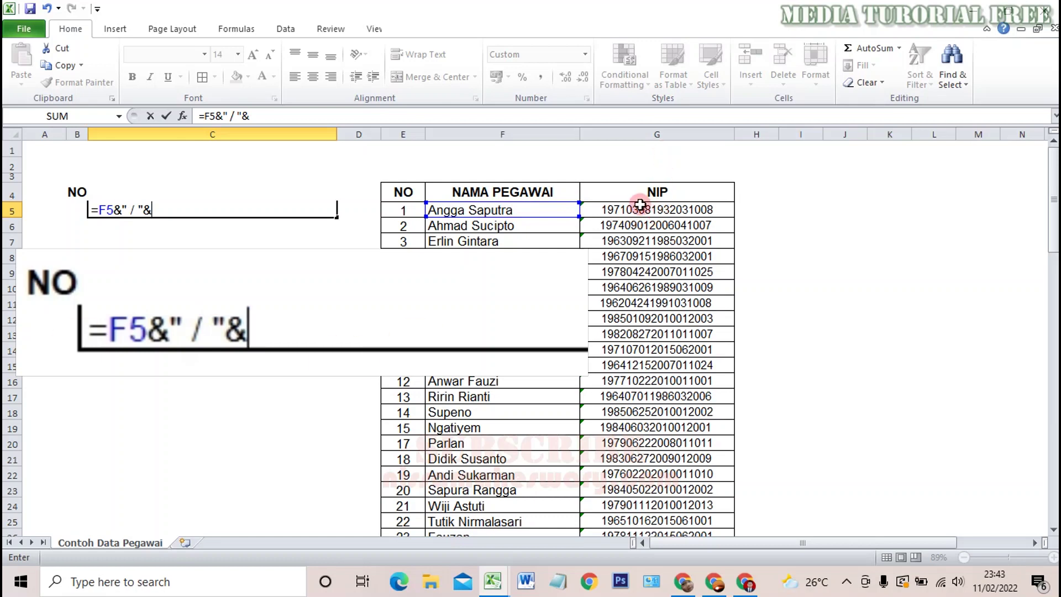
left_click(639, 211)
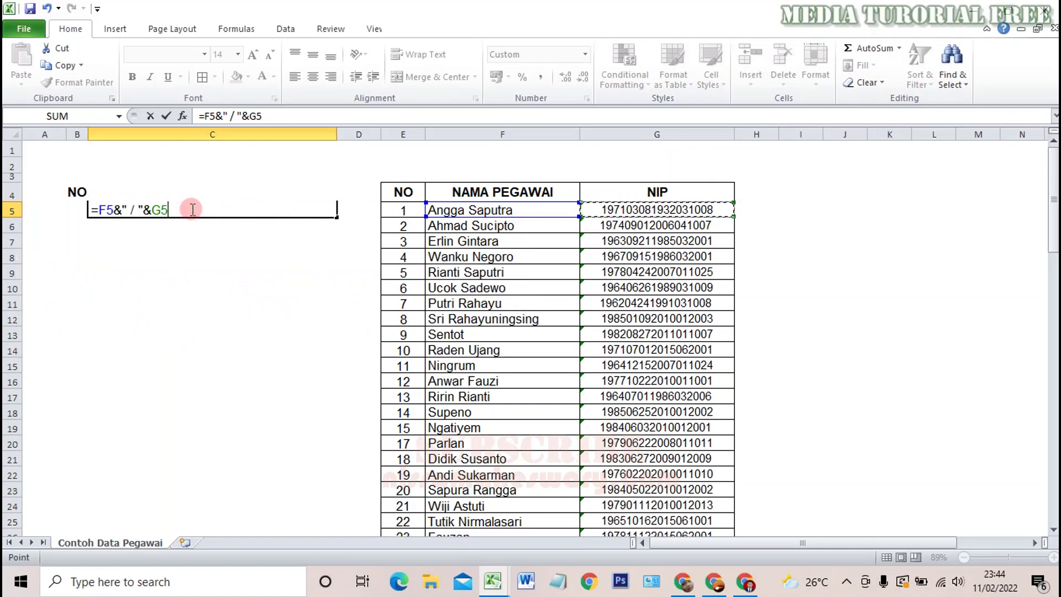
key("Return")
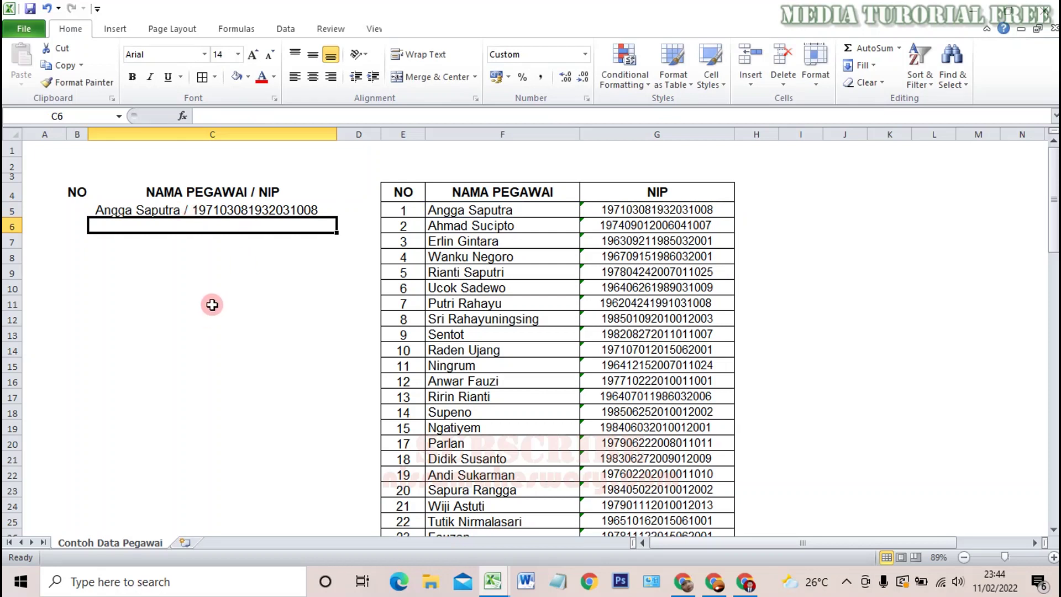
key("Up")
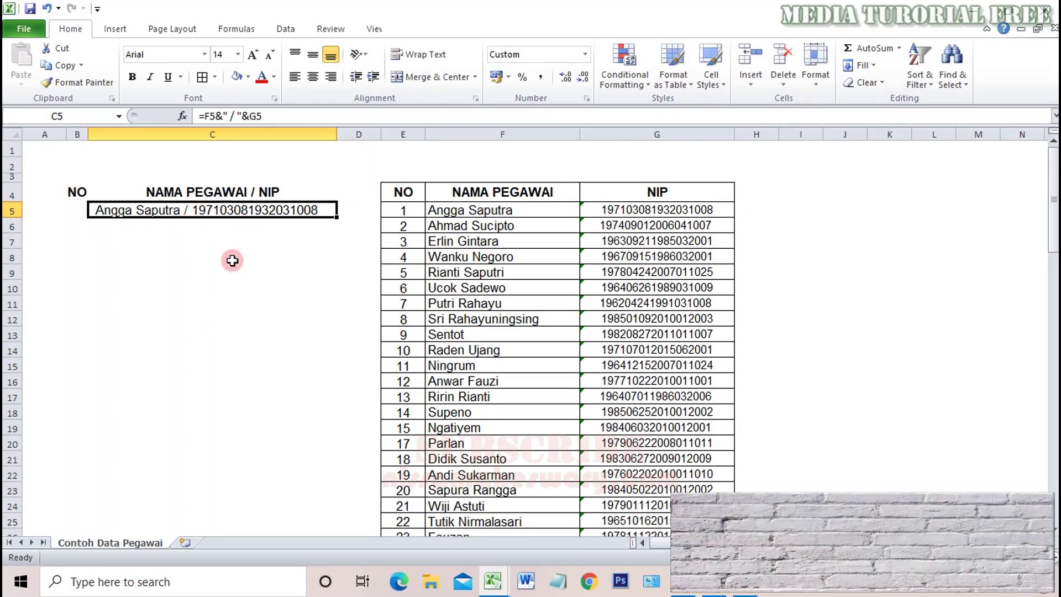
key("Down")
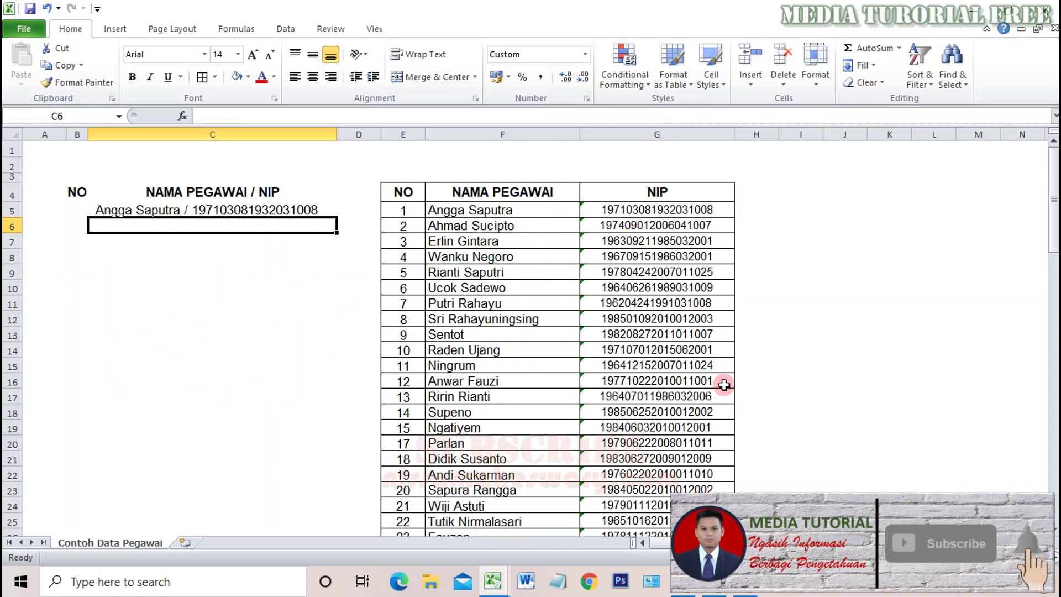
left_click(254, 211)
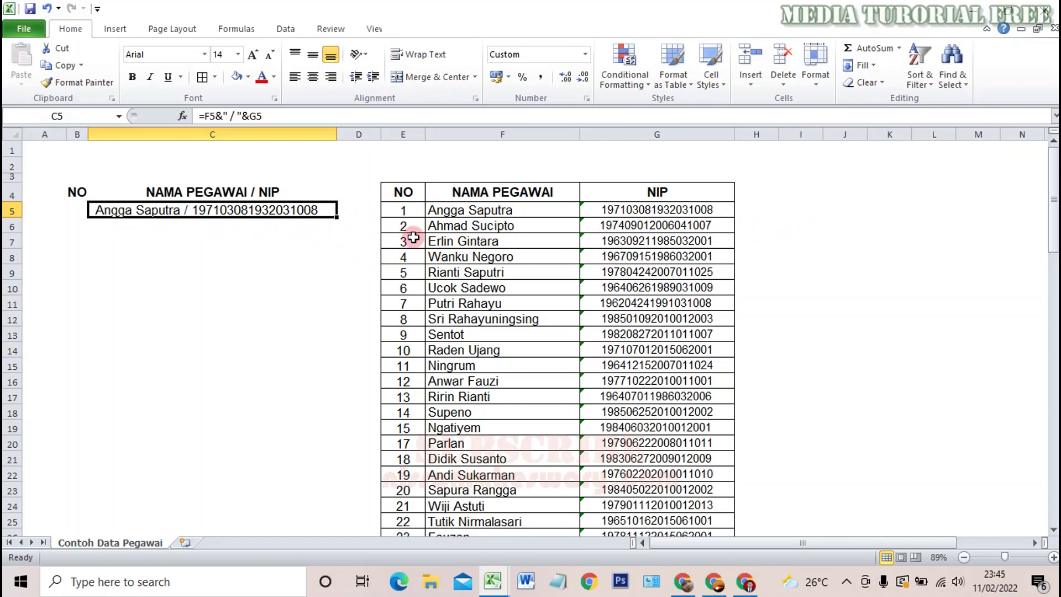
left_click_drag(337, 220, 304, 181)
Widen column C to fit the joined name / NIP entries, then select B4:C33.
scroll(337, 281, "up", 3)
scroll(341, 376, "up", 5)
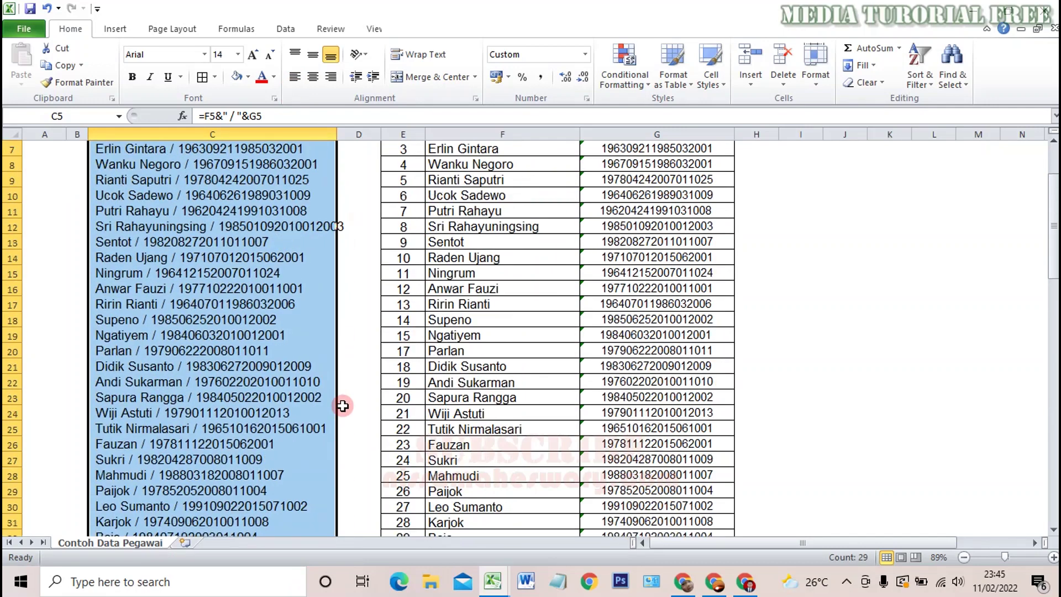
scroll(344, 402, "up", 2)
scroll(136, 334, "down", 1)
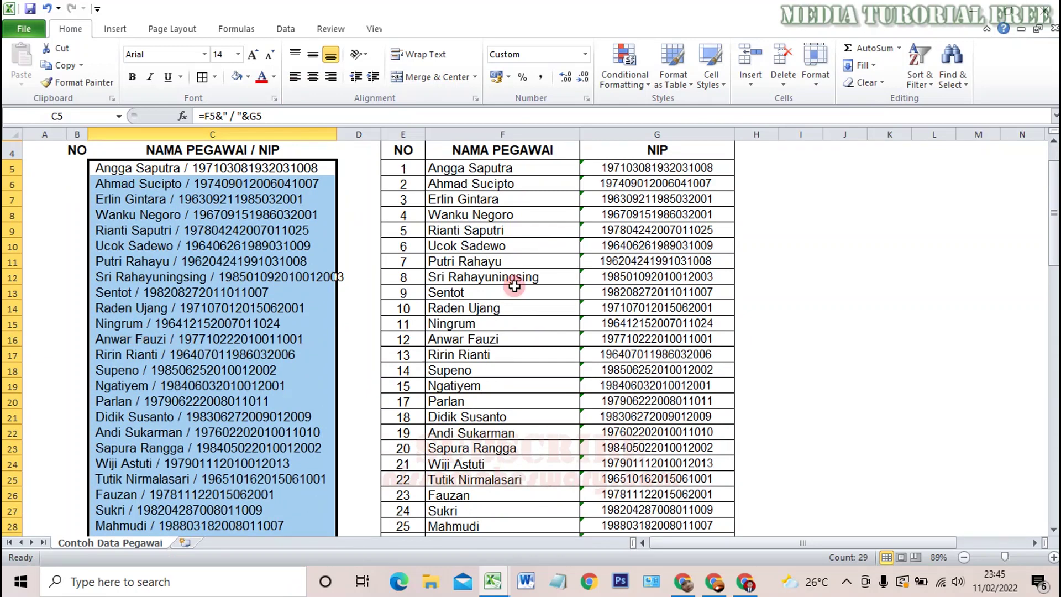
left_click(780, 263)
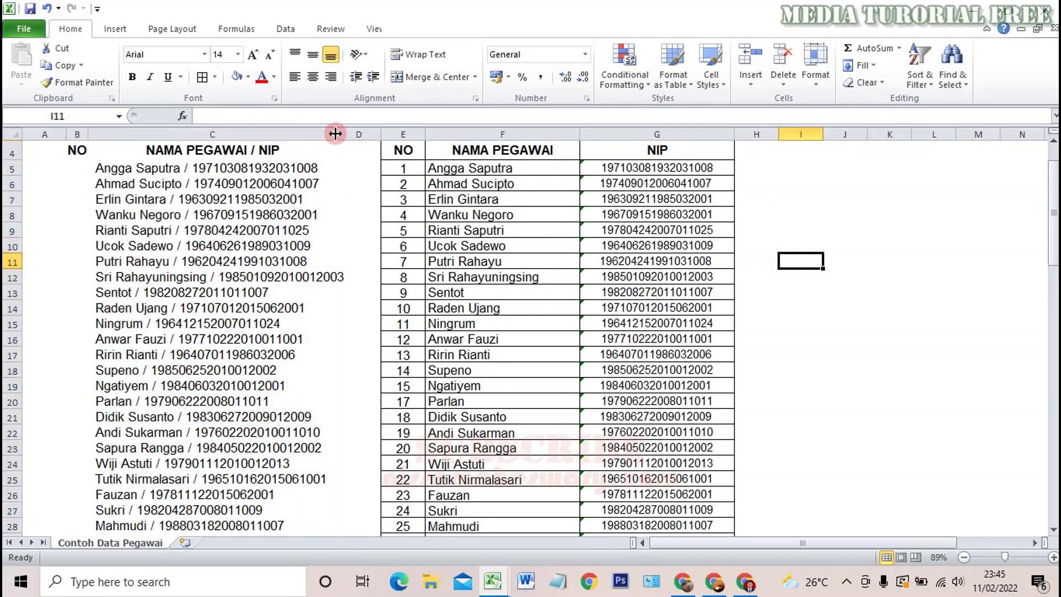
left_click_drag(337, 135, 349, 135)
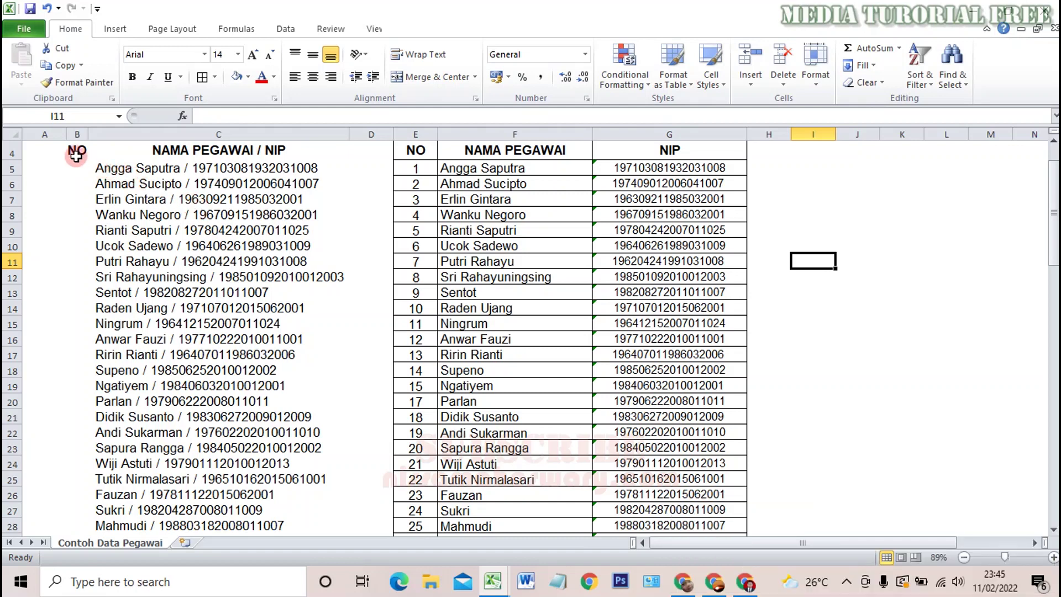
mouse_move(75, 155)
left_mouse_down()
mouse_move(229, 242)
mouse_move(244, 505)
left_mouse_up()
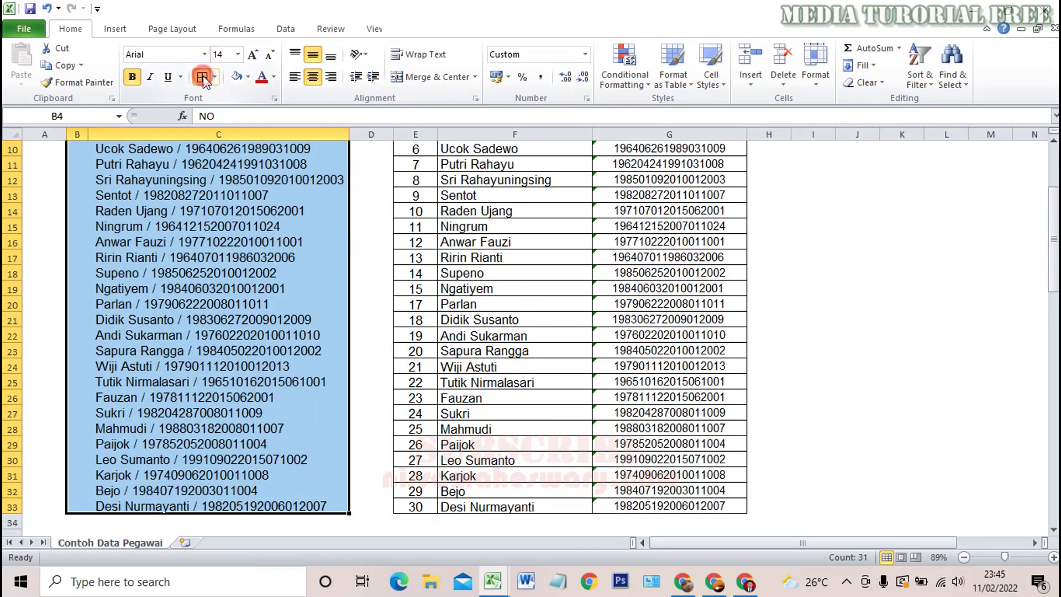
Apply All Borders to B4:C33 and adjust the widths of columns B and C.
left_click(204, 79)
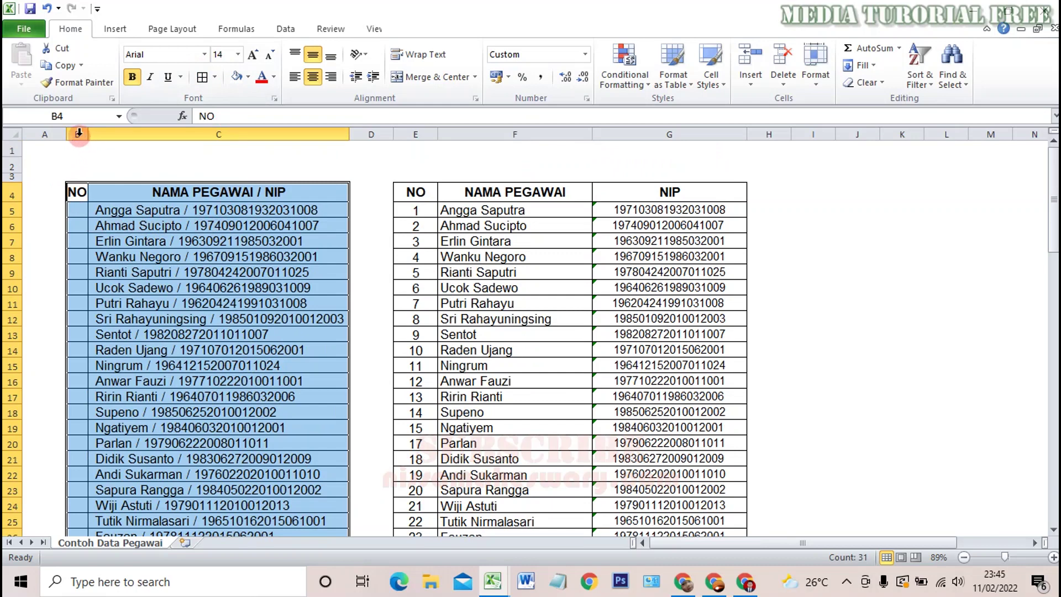
left_click_drag(82, 134, 87, 133)
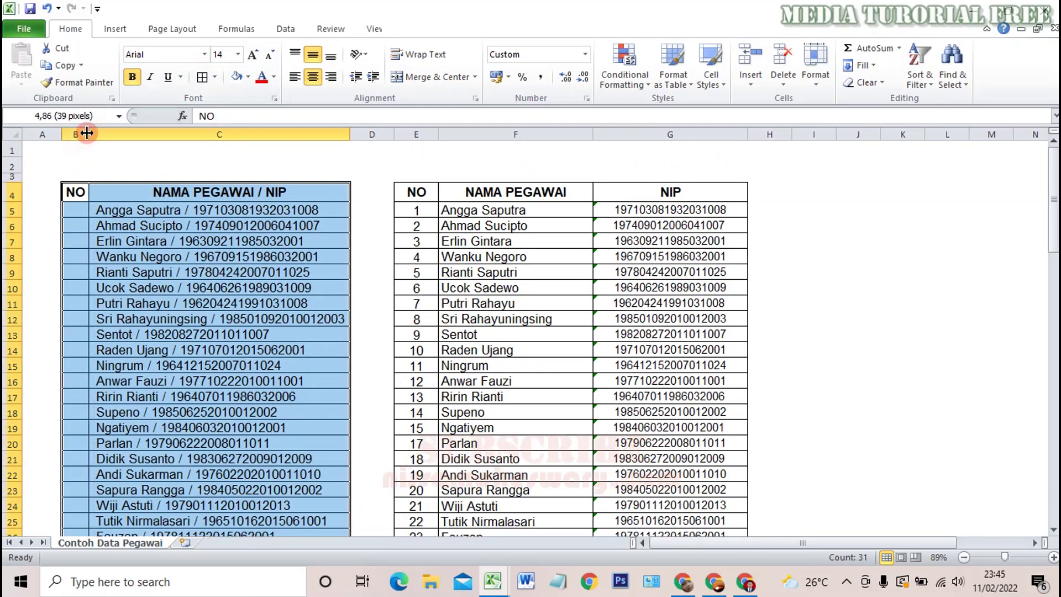
left_click(859, 287)
scroll(222, 387, "down", 1)
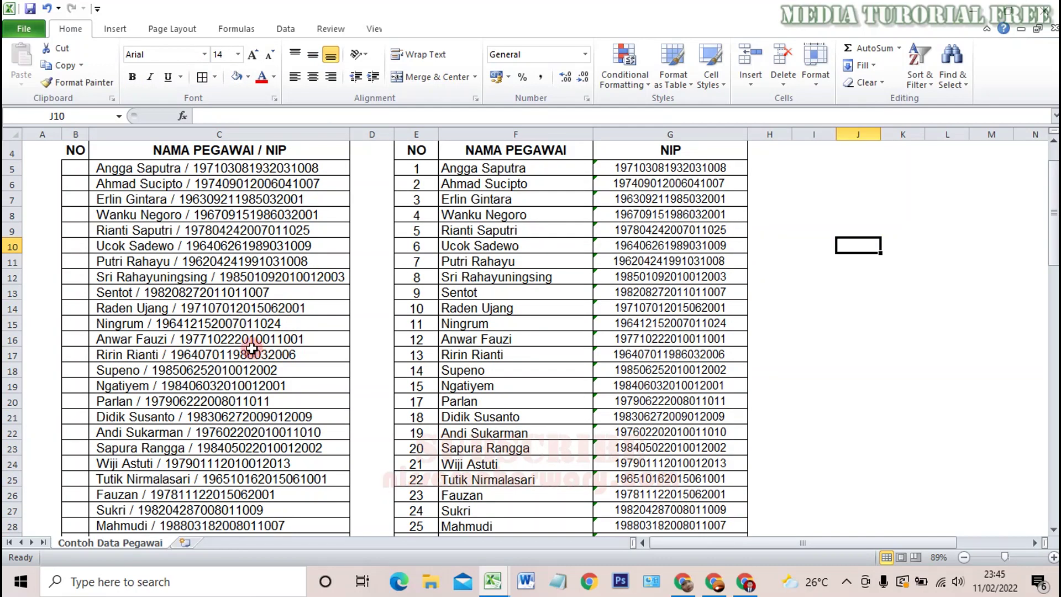
scroll(389, 275, "up", 1)
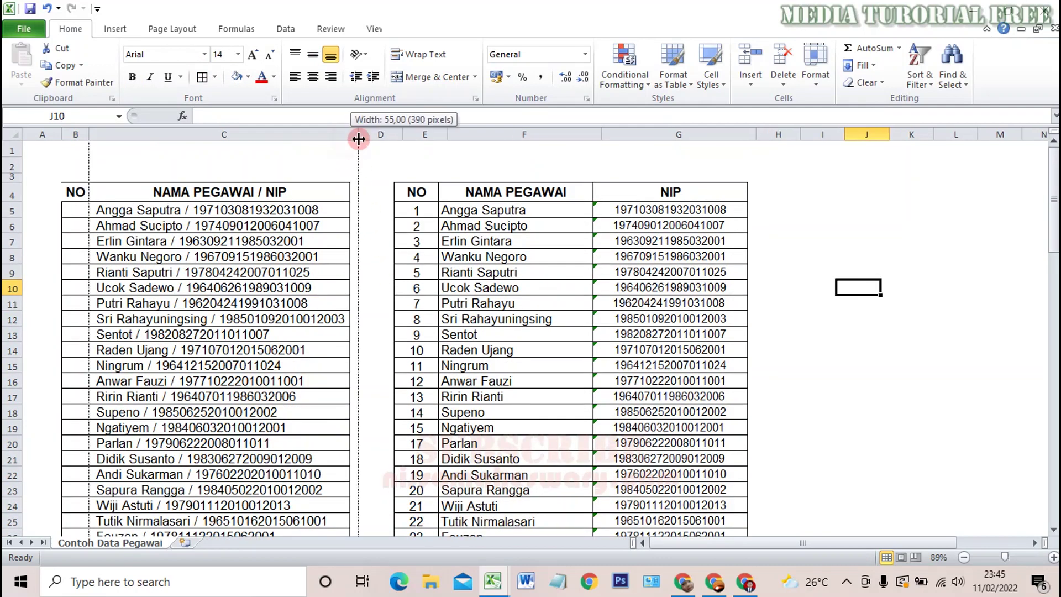
left_click_drag(350, 134, 358, 135)
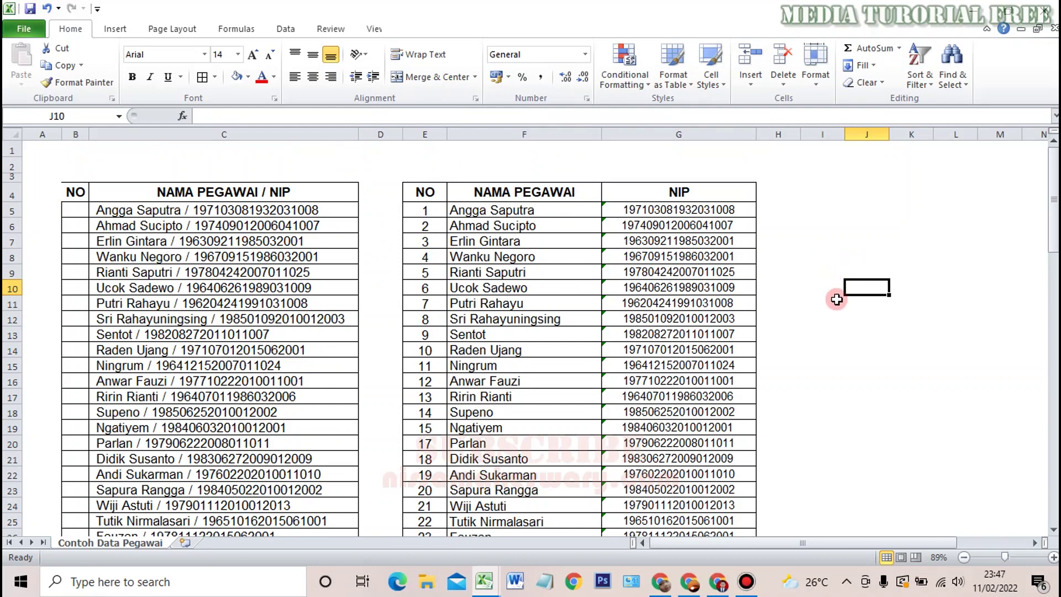
left_click(236, 211)
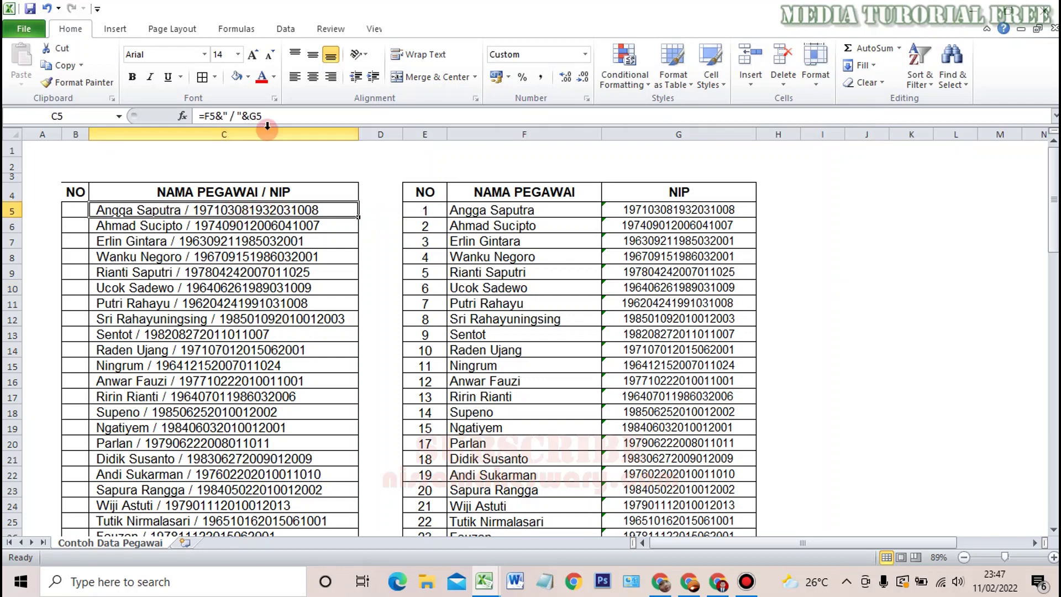
left_click_drag(271, 116, 214, 116)
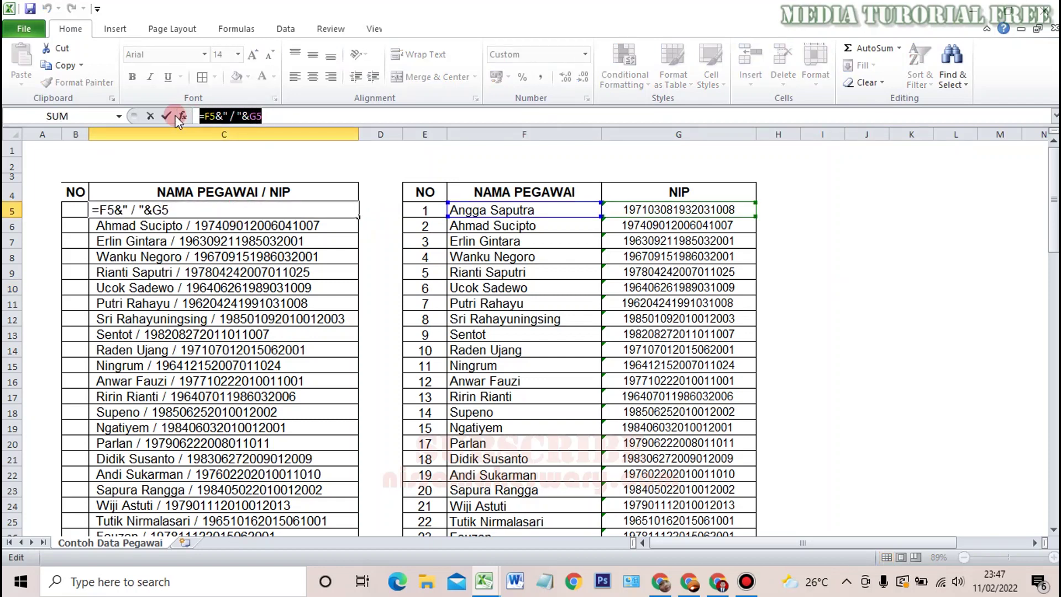
key("Return")
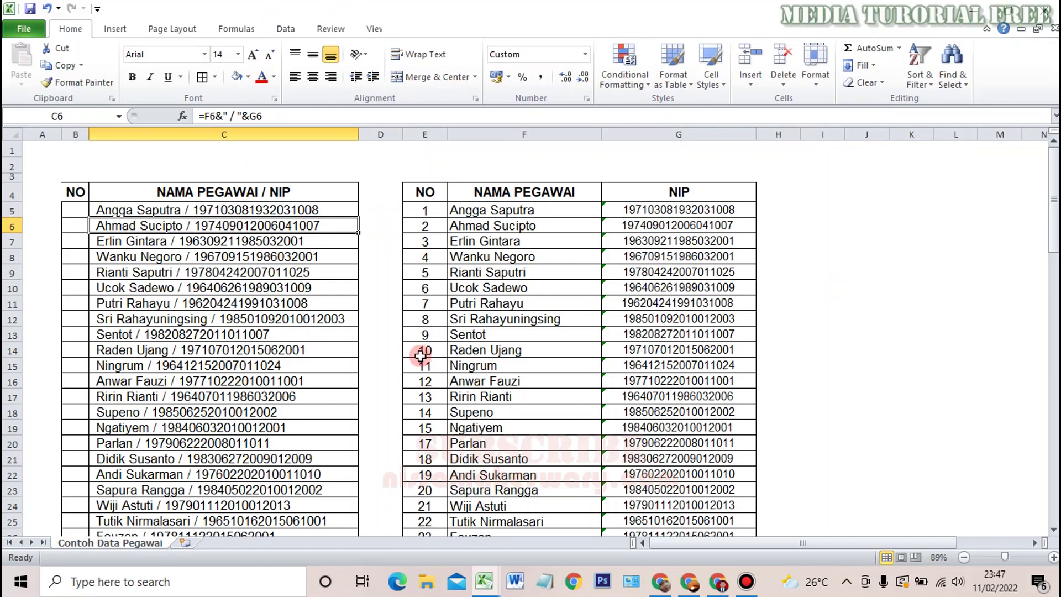